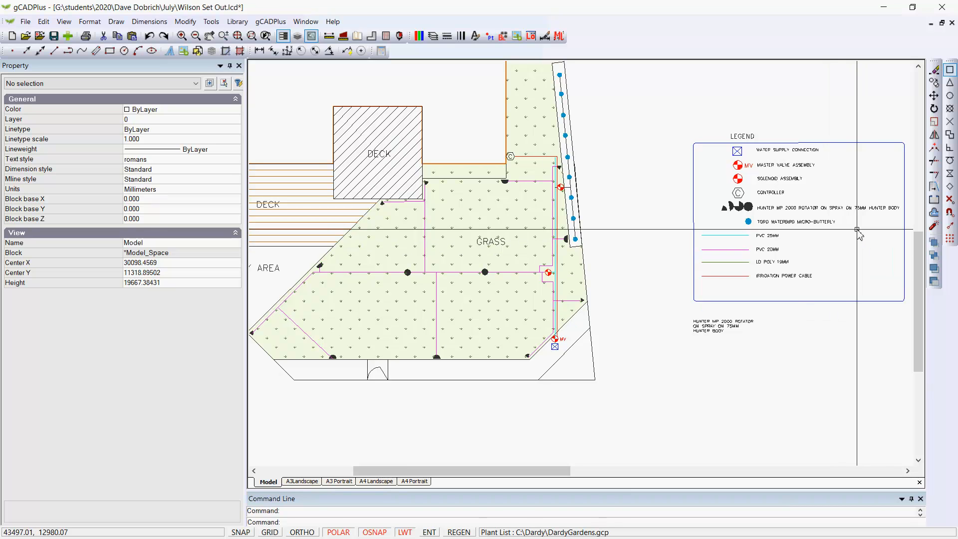
Examine the legend and the text contents of its single-line Hunter MP 2000 Rotator label without changing them
scroll(817, 221, up, 1)
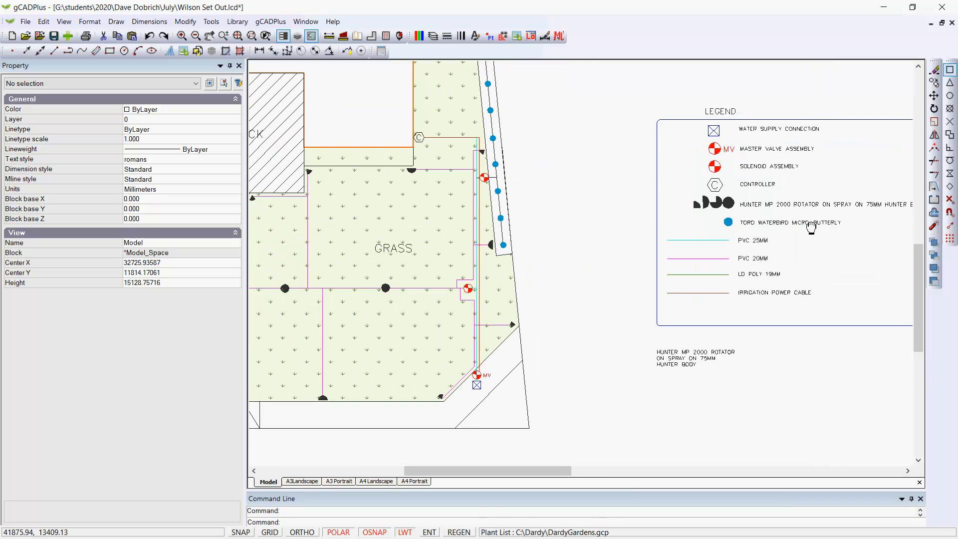
middle_drag(811, 227, 672, 236)
scroll(614, 217, up, 1)
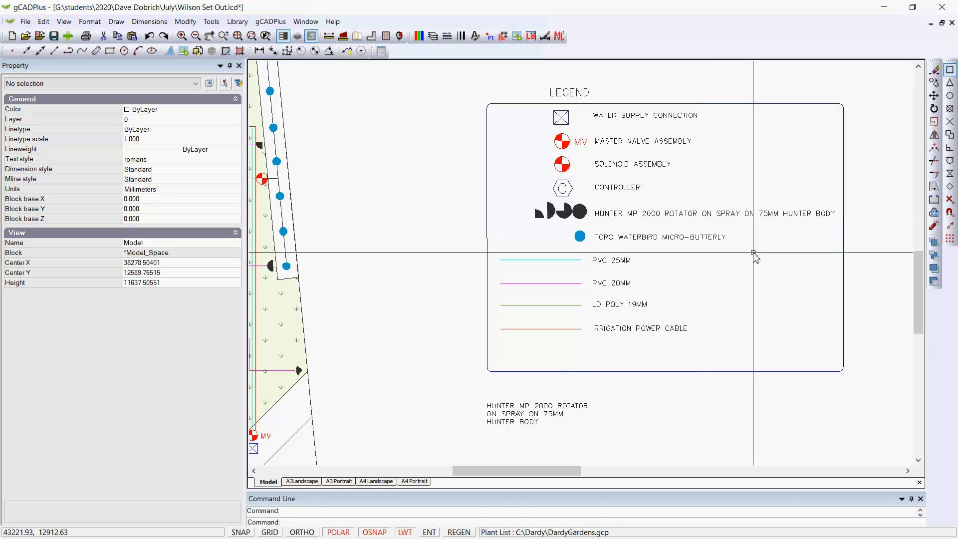
scroll(753, 253, down, 1)
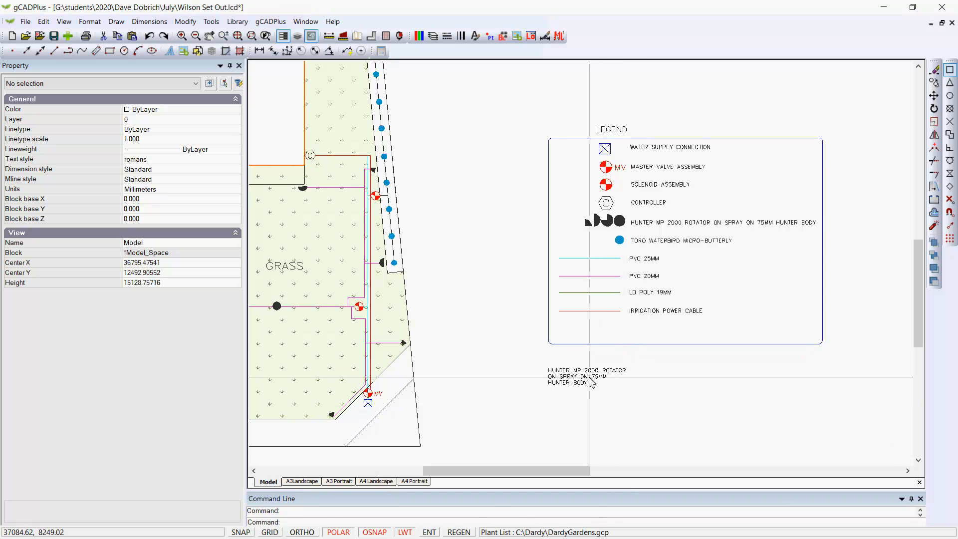
click(669, 223)
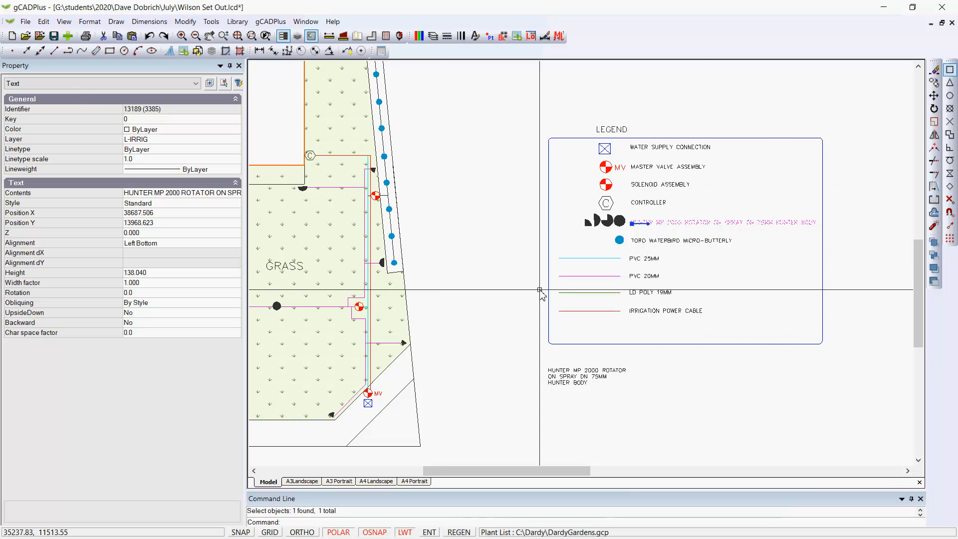
double_click(224, 193)
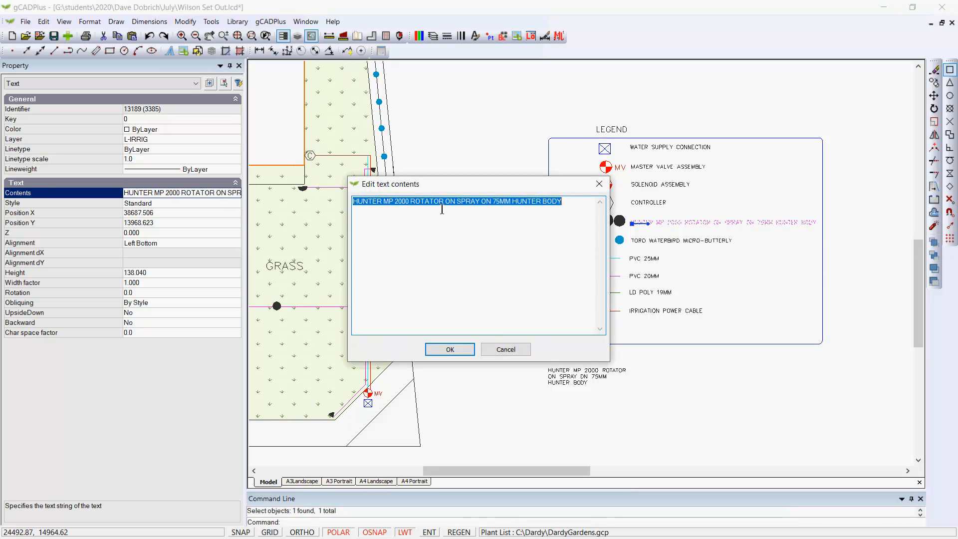
click(502, 352)
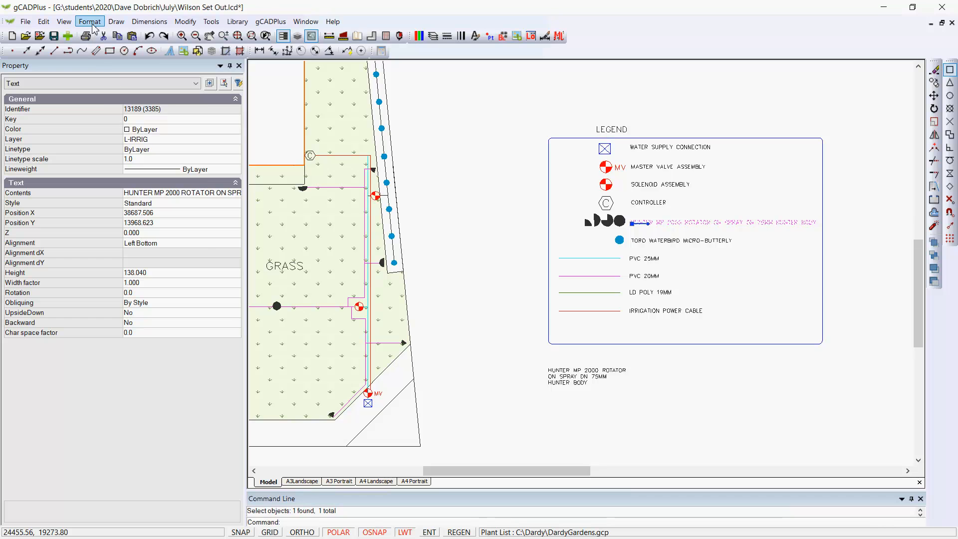
click(112, 24)
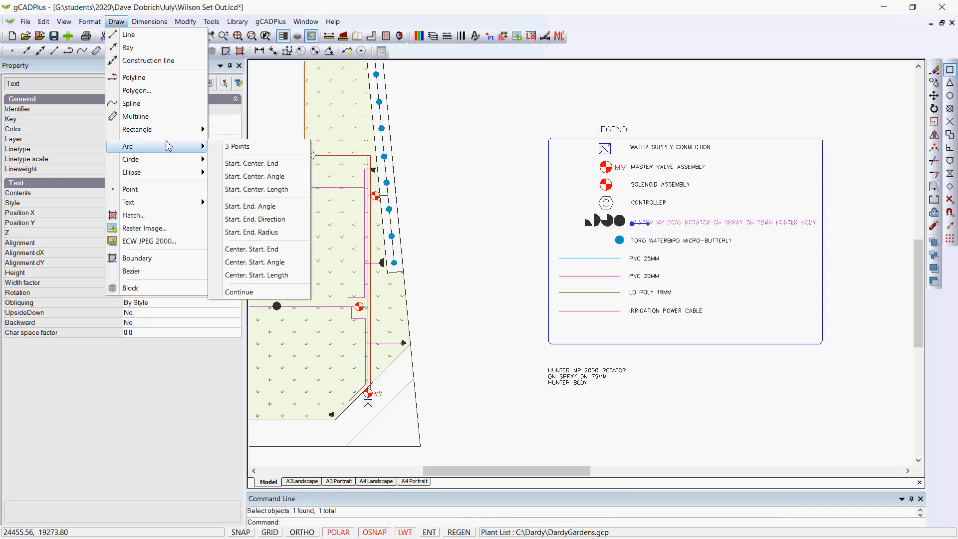
mouse_move(199, 206)
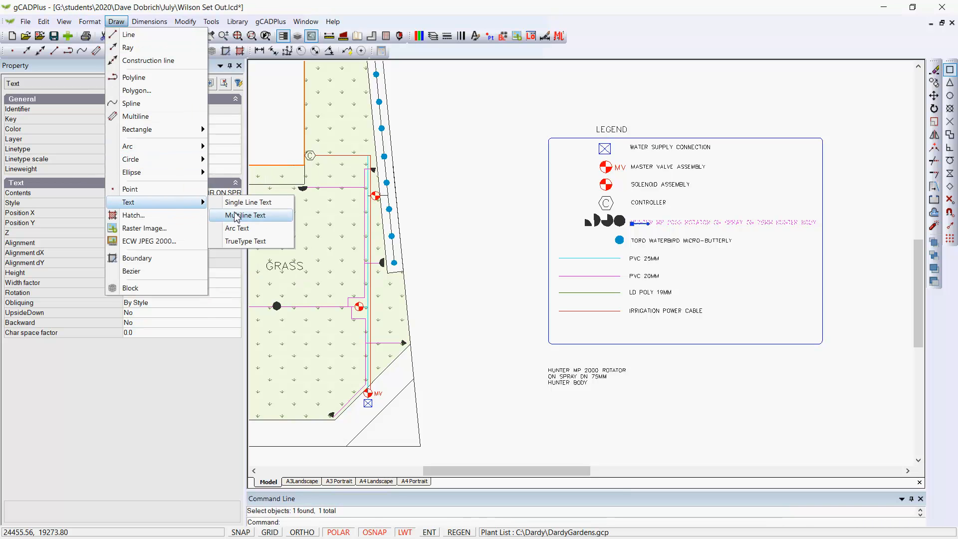
click(700, 410)
key(Escape)
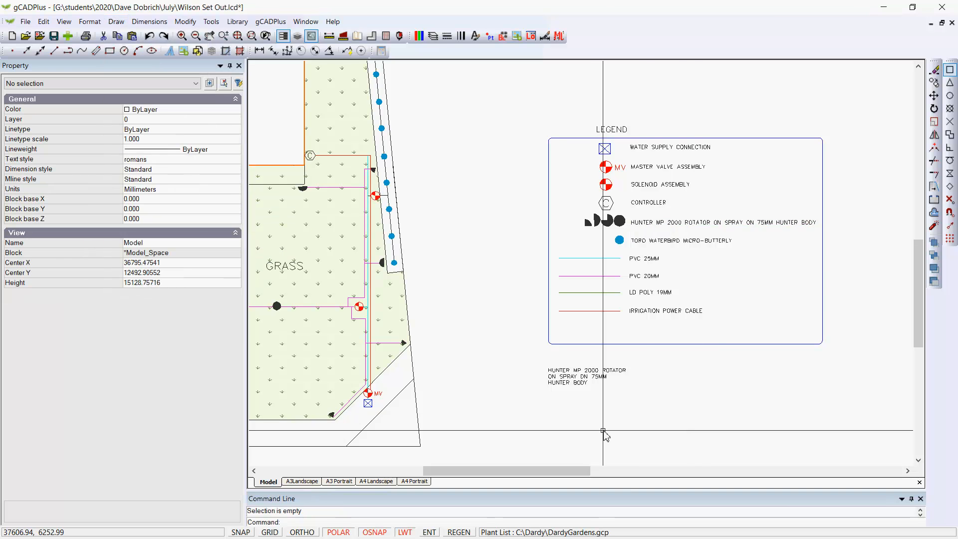
Erase the long single-line Hunter MP 2000 Rotator label from the legend, keeping the multiline version below the border
scroll(600, 401, up, 3)
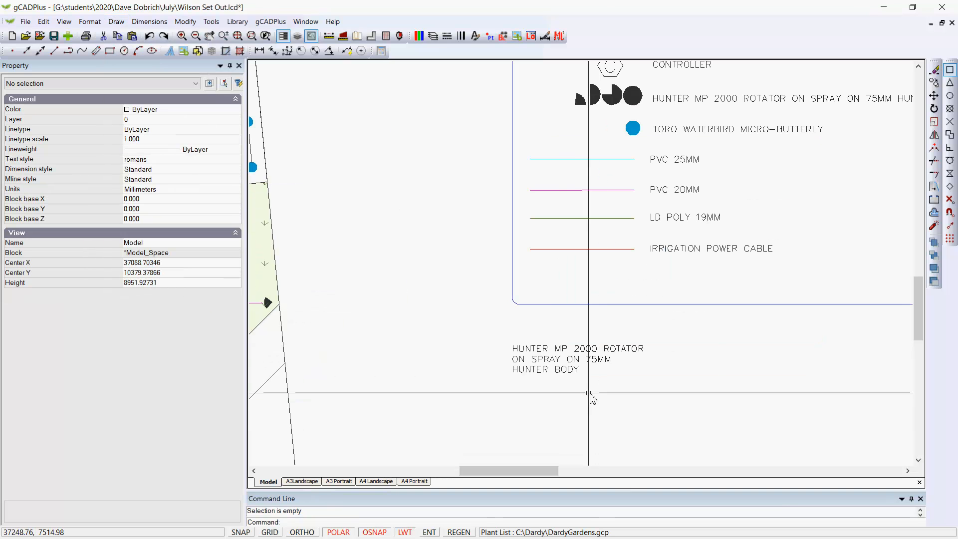
click(569, 360)
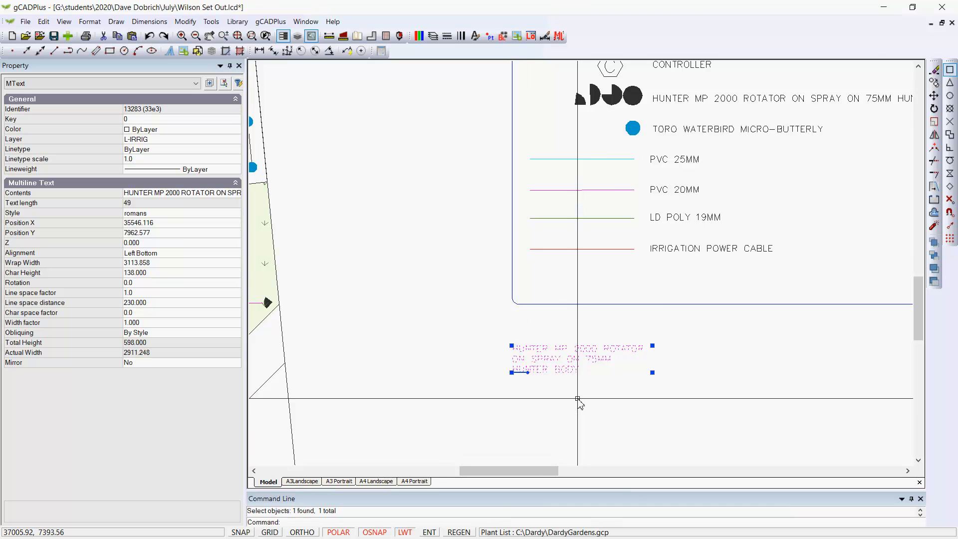
scroll(579, 401, down, 2)
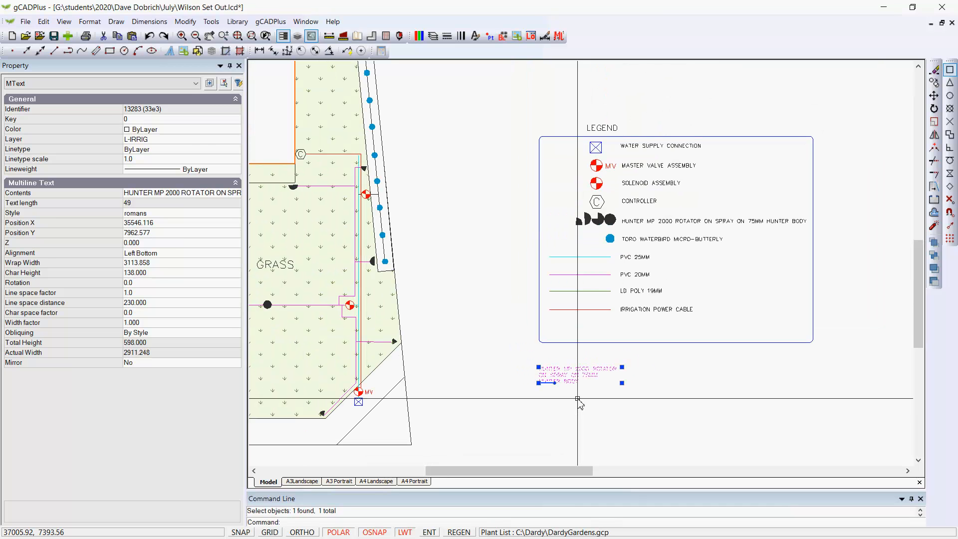
key(Escape)
click(707, 223)
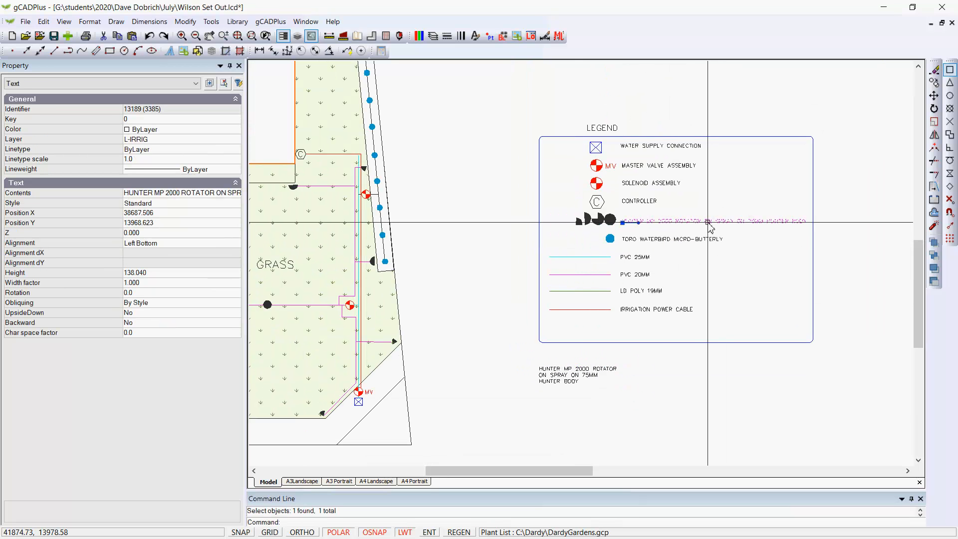
key(Escape)
Move the multiline Hunter MP 2000 Rotator text into the legend, beside the black sprinkler symbols
click(584, 372)
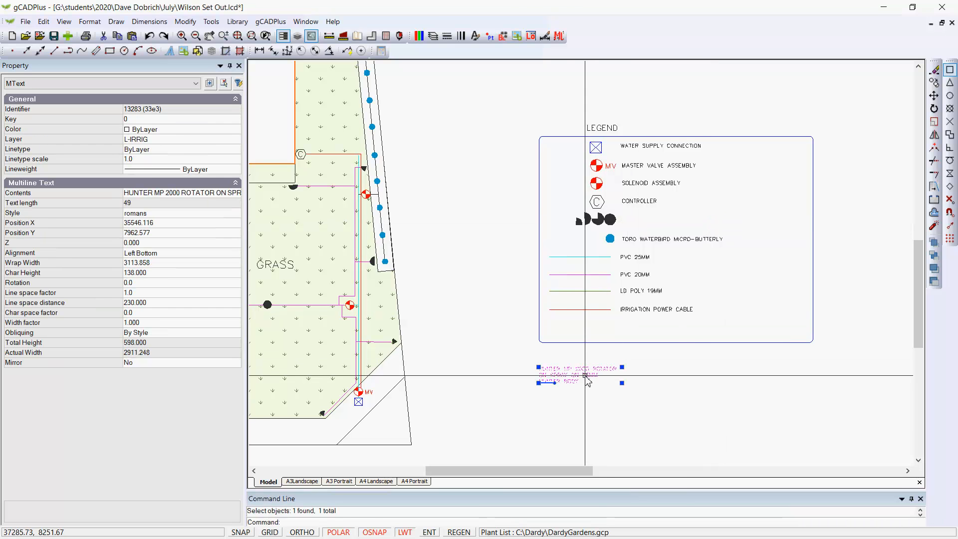
right_click(565, 370)
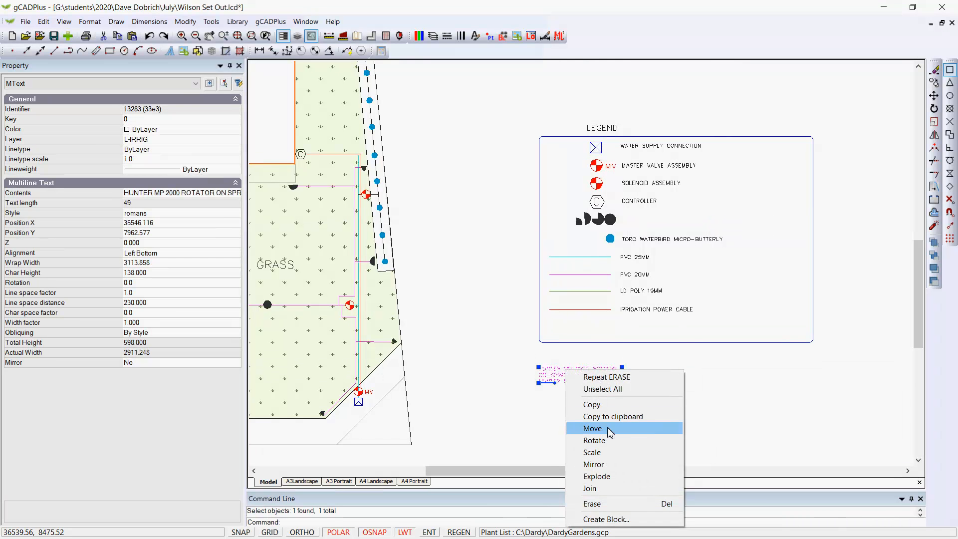
click(593, 428)
click(573, 382)
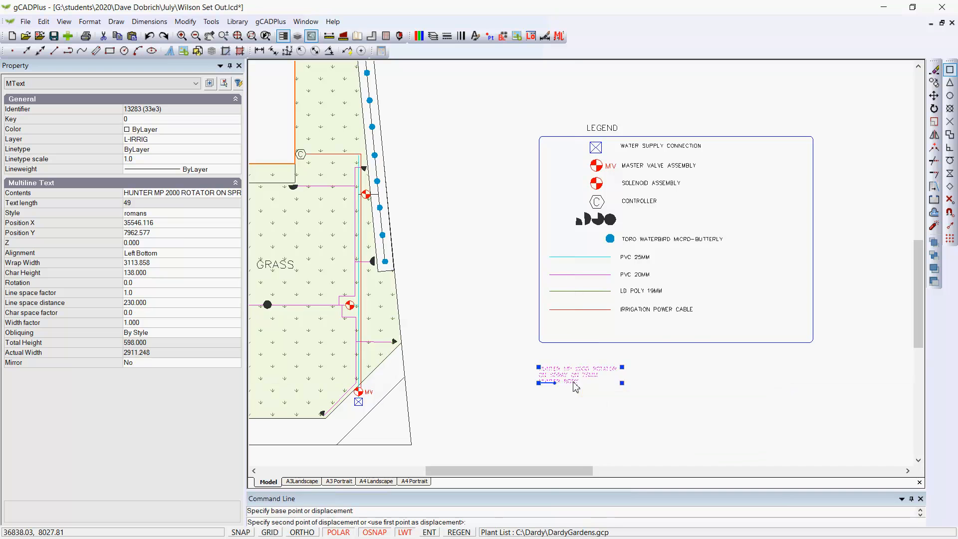
click(657, 226)
key(Escape)
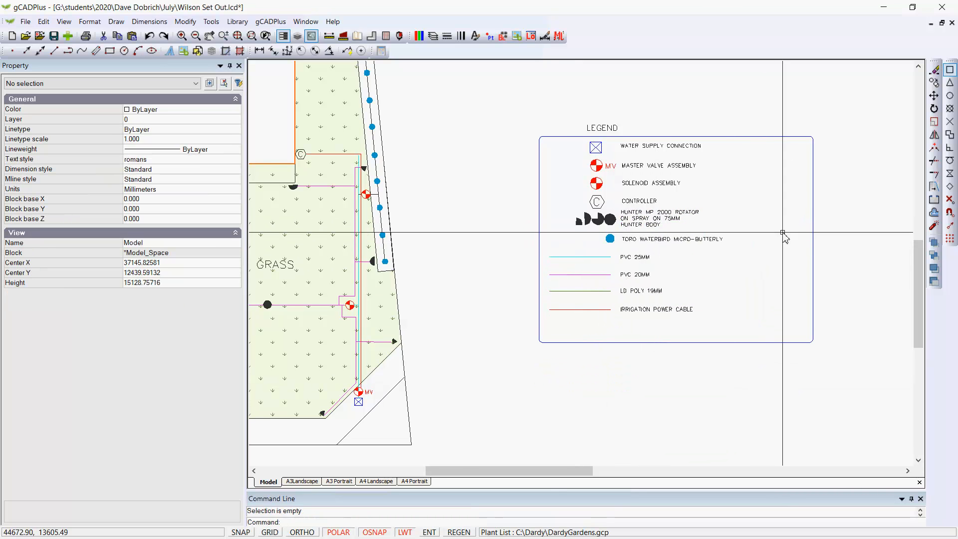
Resize the legend's blue border to about 9283 by 7712 mm and shift it to enclose the LEGEND heading and all entries
click(813, 242)
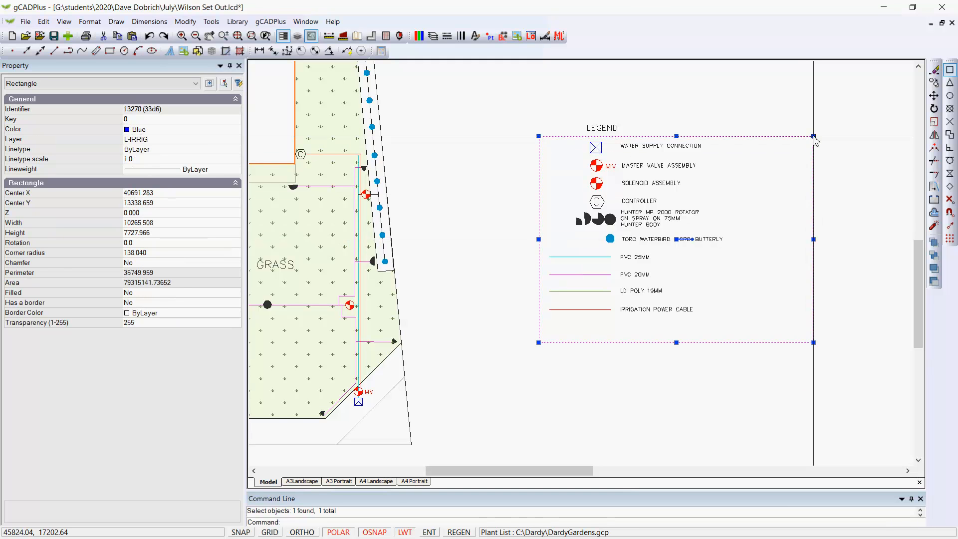
drag(813, 136, 677, 116)
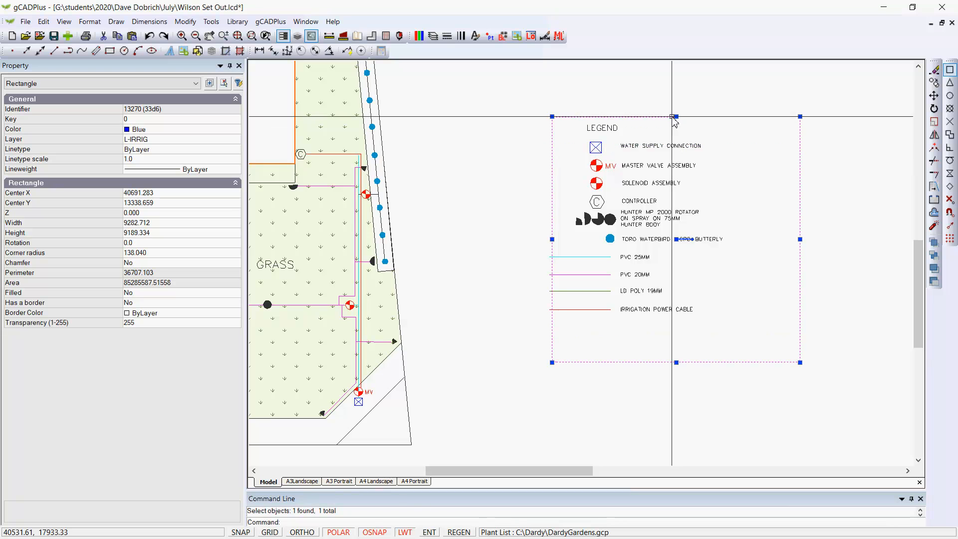
drag(679, 360, 677, 342)
drag(673, 247, 654, 229)
right_click(723, 272)
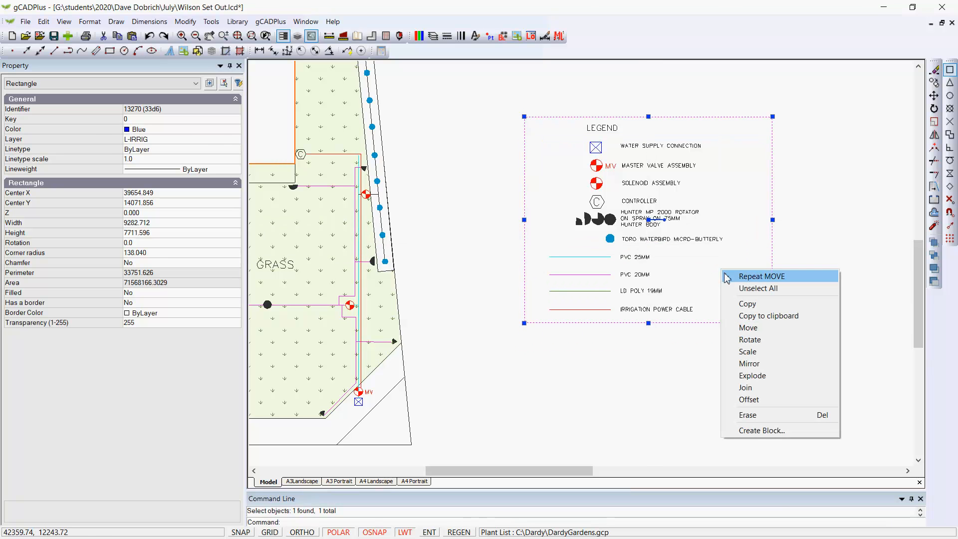
click(750, 288)
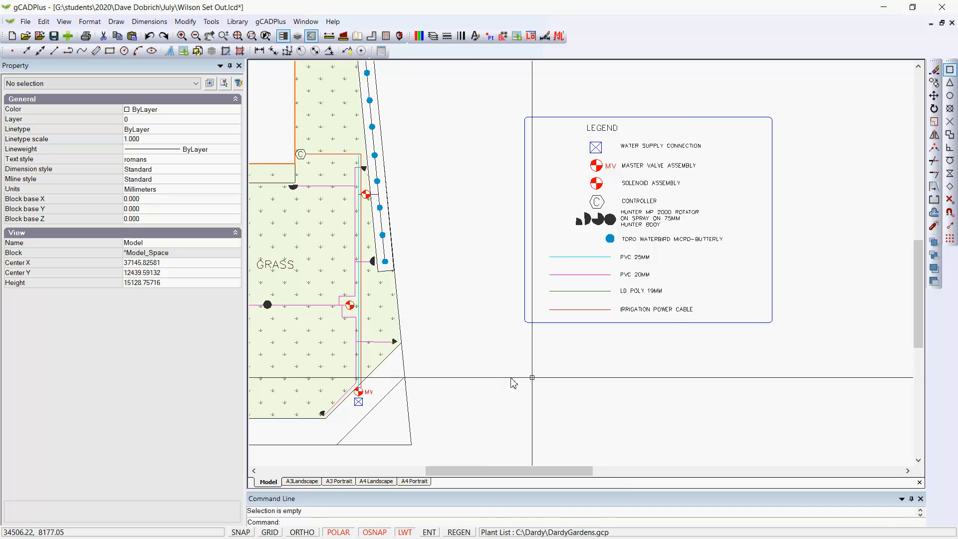
Move the complete legend with its border farther away from the site plan, up and to the right
scroll(672, 349, down, 1)
scroll(667, 353, down, 3)
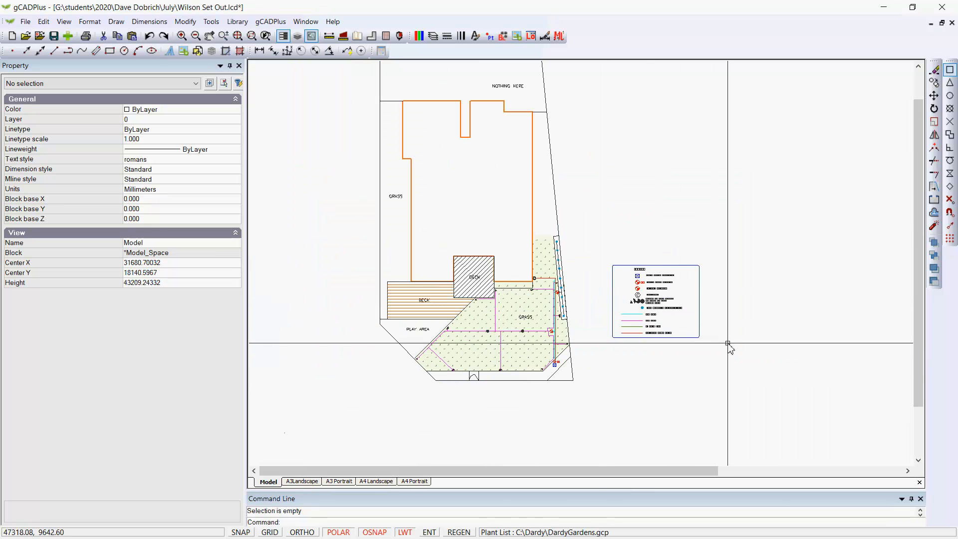
drag(729, 346, 595, 236)
right_click(595, 235)
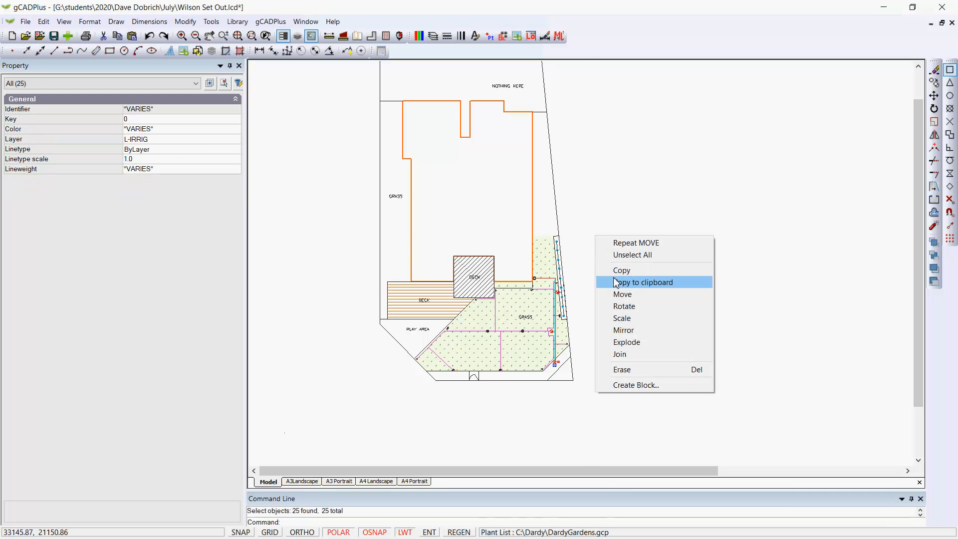
click(627, 293)
click(647, 303)
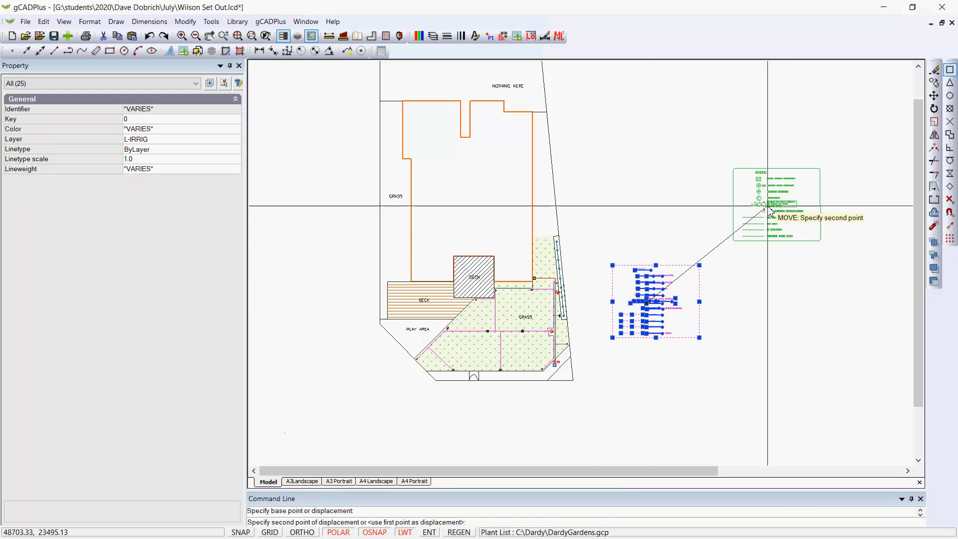
click(790, 189)
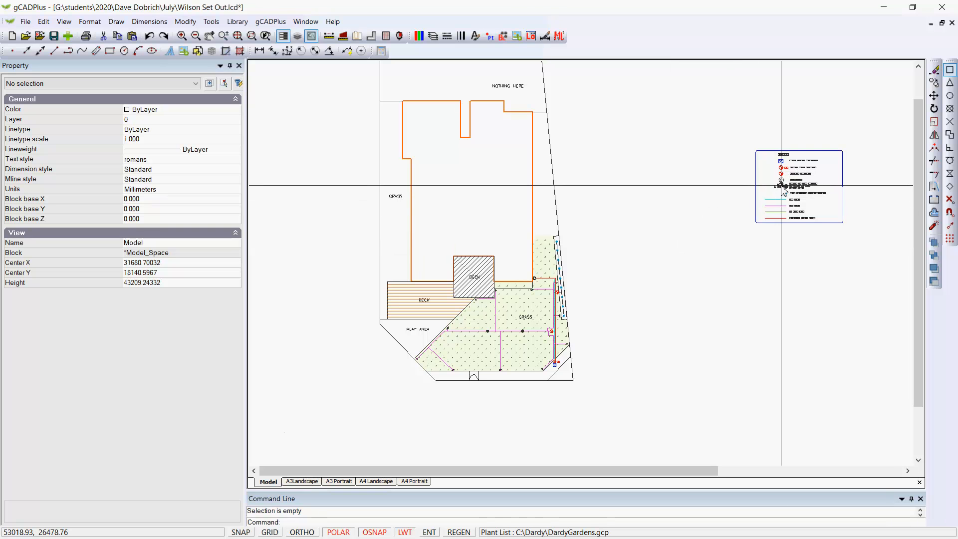
Add a small rectangular viewport to the A3Landscape layout, overlapping the right edge of the sheet
click(302, 482)
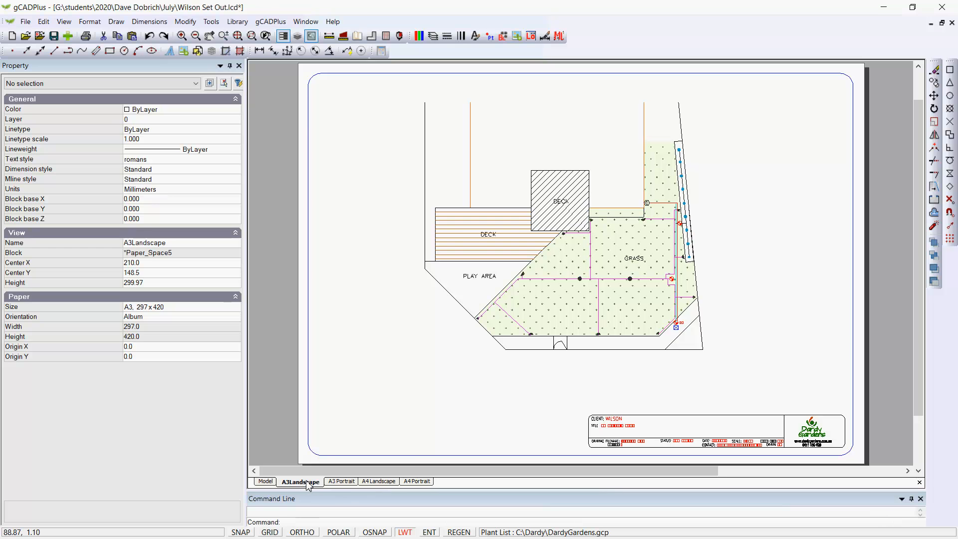
right_click(307, 486)
click(327, 457)
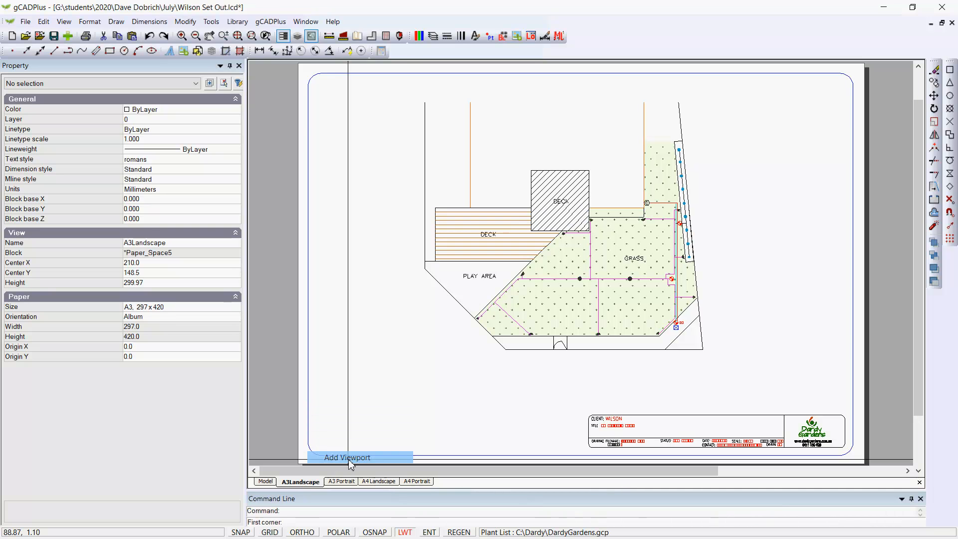
scroll(315, 343, down, 1)
scroll(316, 344, down, 1)
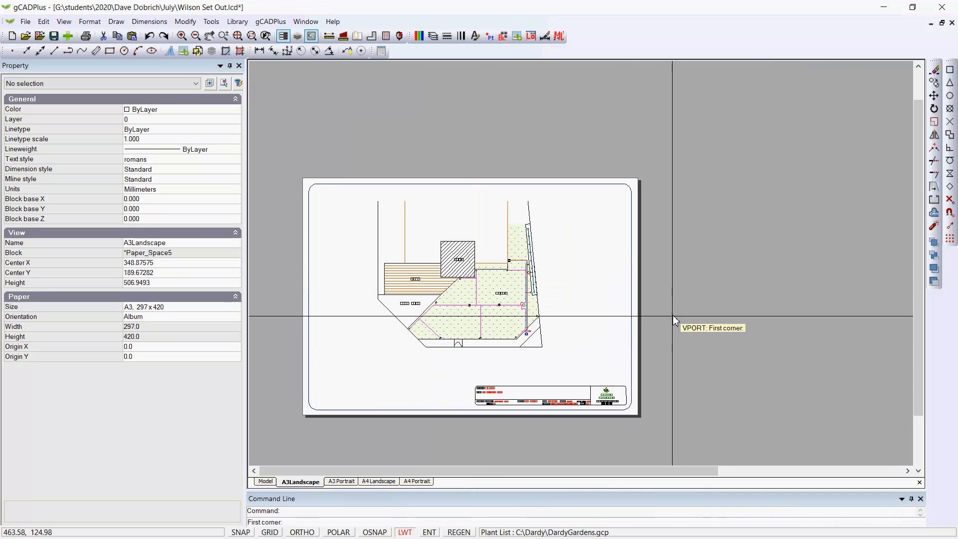
click(669, 331)
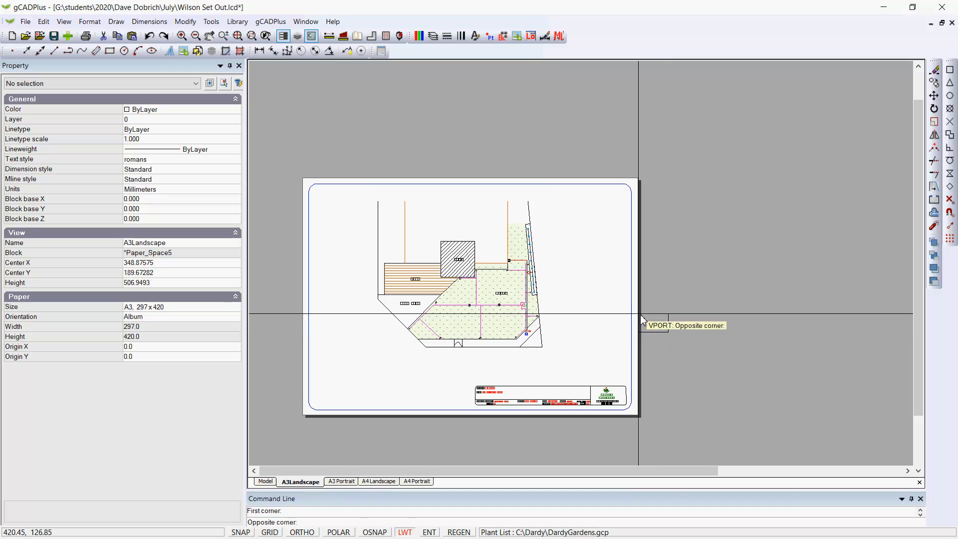
click(605, 256)
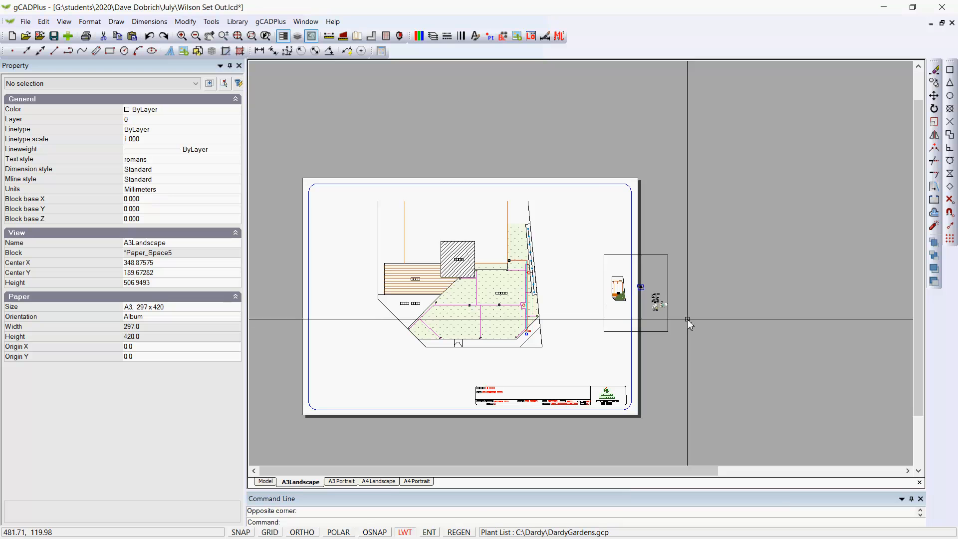
Shrink and reposition the new viewport's view frame to fit closely around the irrigation legend, and return to the layout
double_click(656, 280)
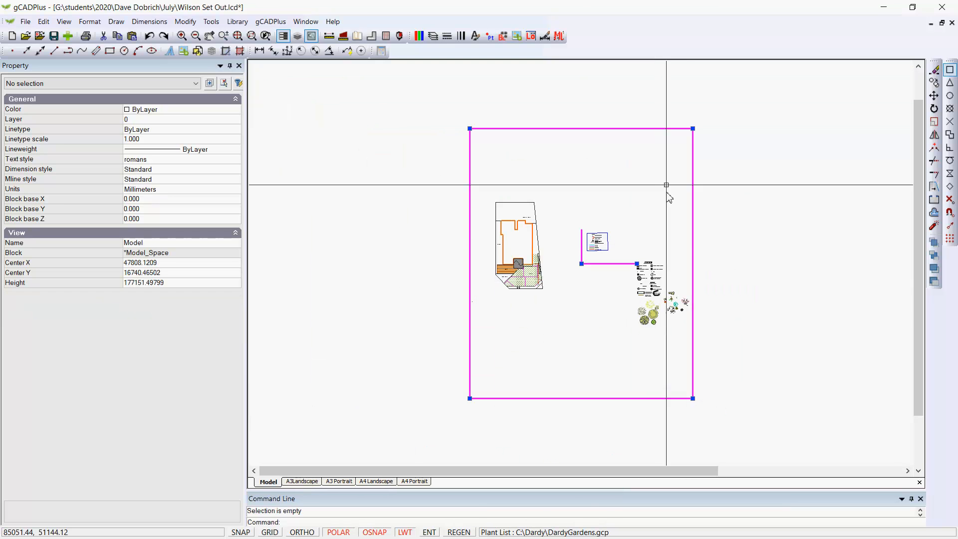
drag(692, 128, 594, 240)
scroll(597, 243, up, 8)
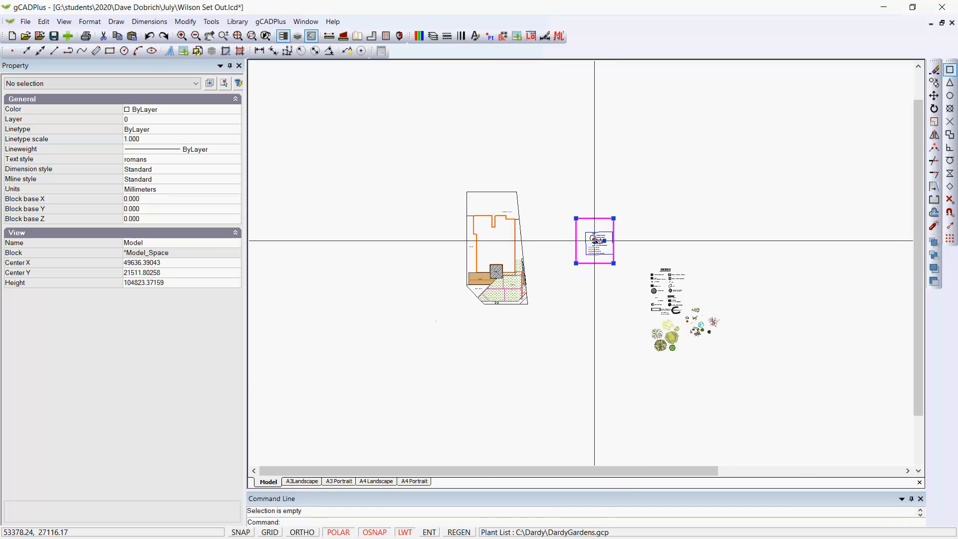
drag(608, 259, 638, 261)
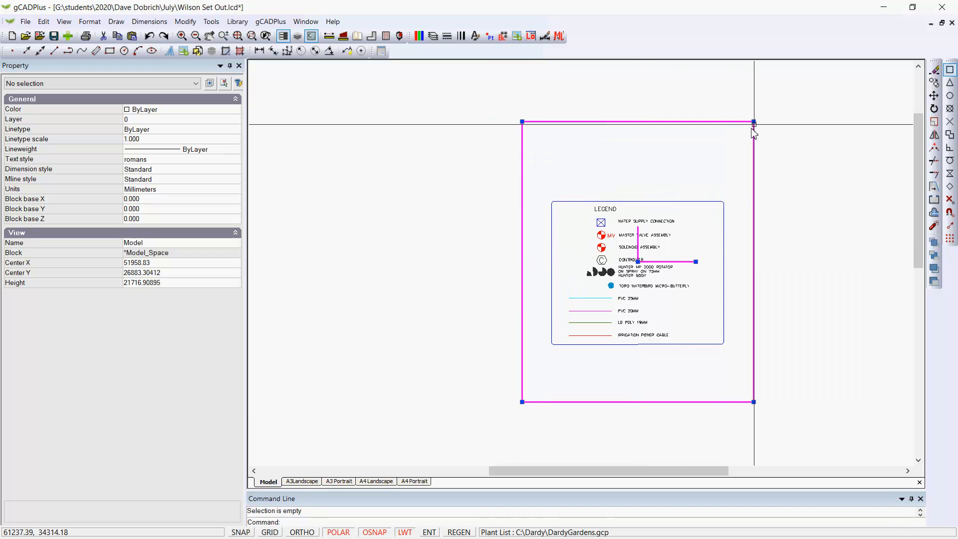
drag(753, 121, 739, 169)
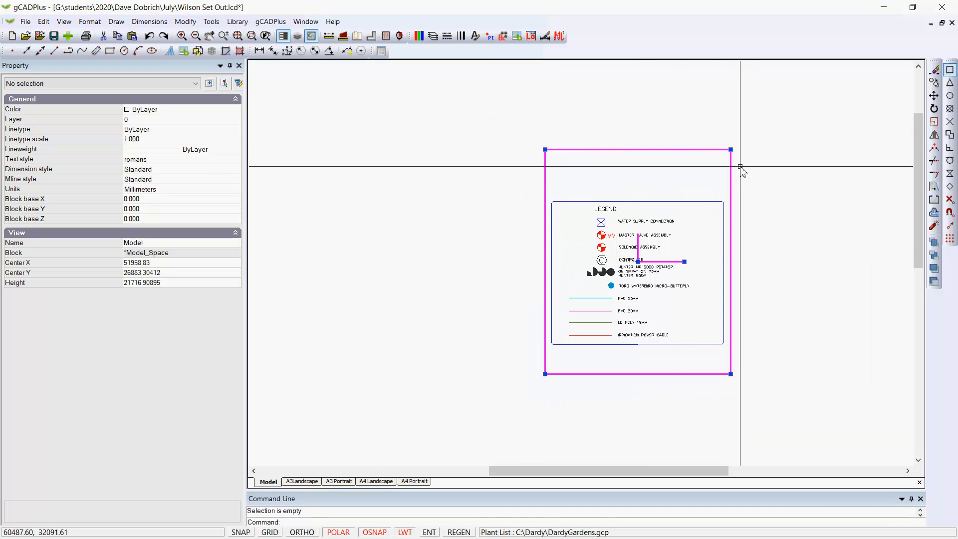
right_click(692, 183)
click(708, 185)
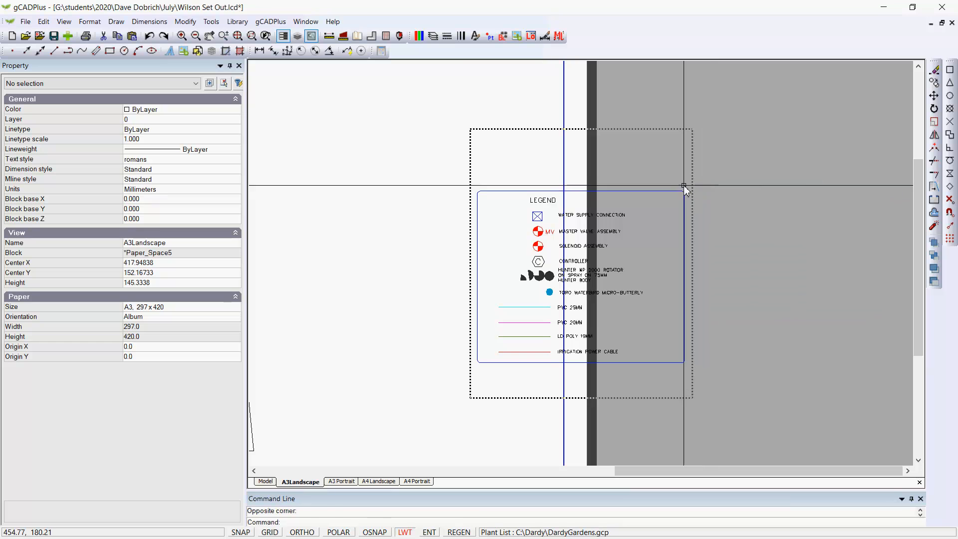
Move the legend viewport fully onto the sheet, between the site plan and the blue sheet border
click(696, 184)
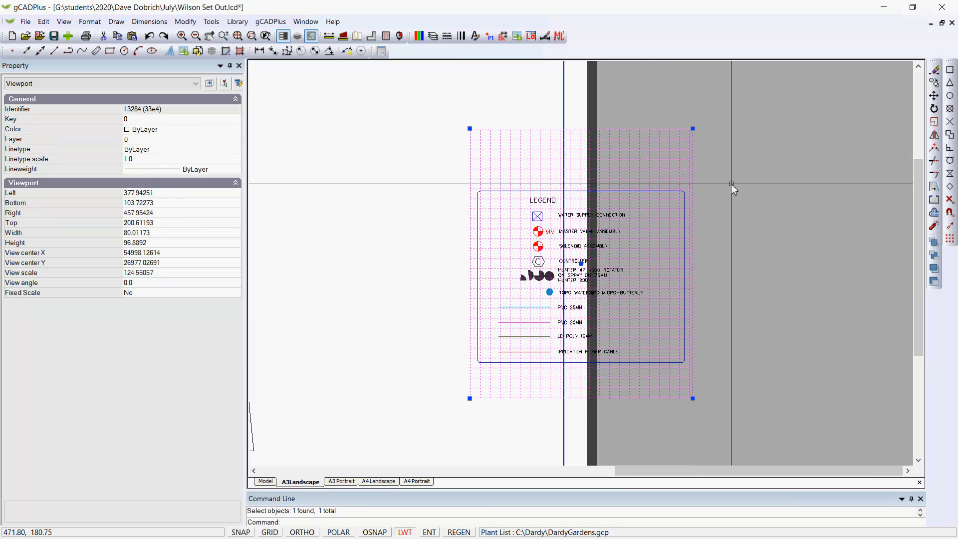
scroll(746, 201, down, 3)
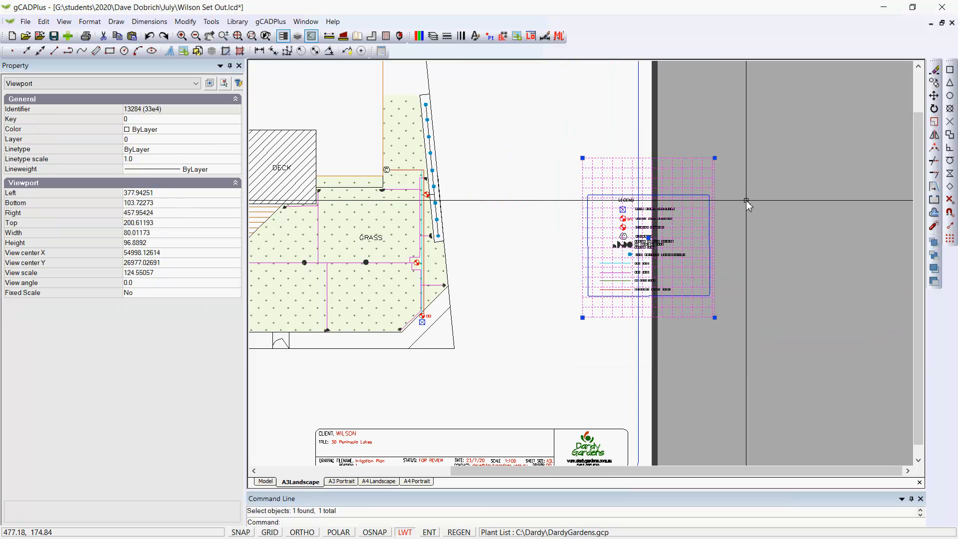
click(649, 238)
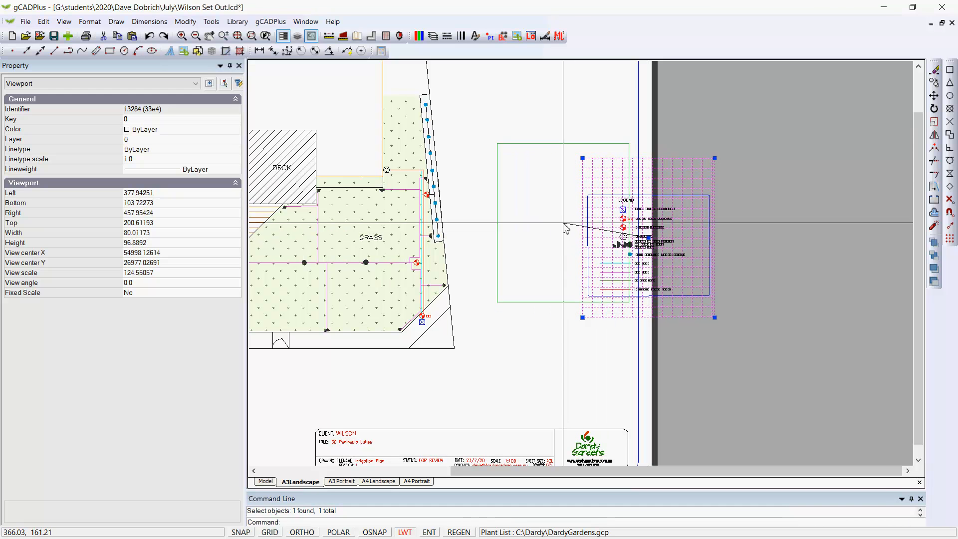
click(557, 260)
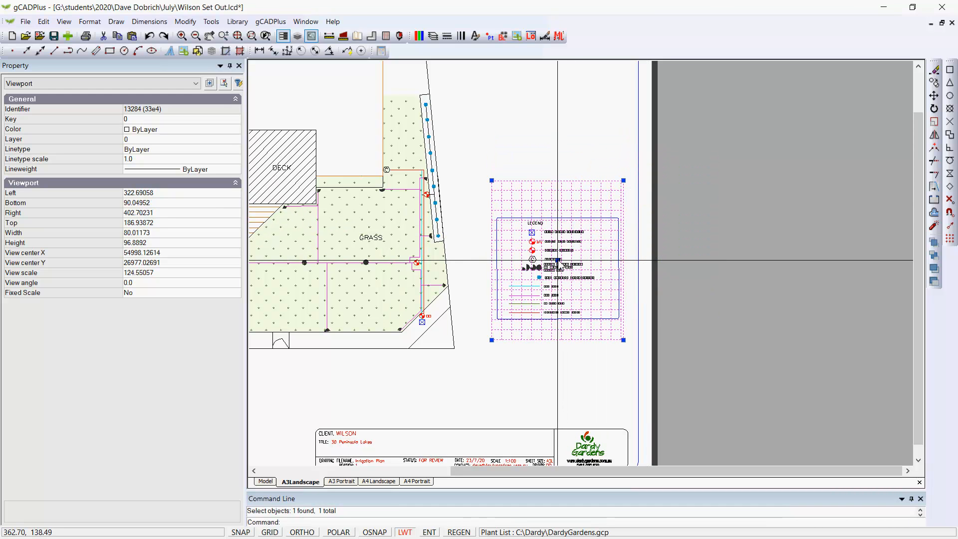
key(Escape)
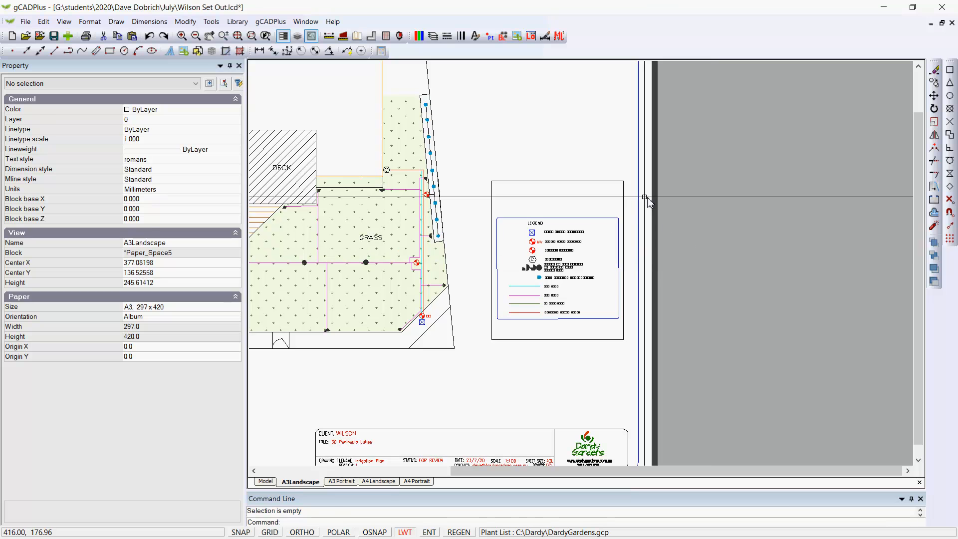
Set the colour of the legend viewport's frame to 255 so it blends into the white sheet
click(624, 204)
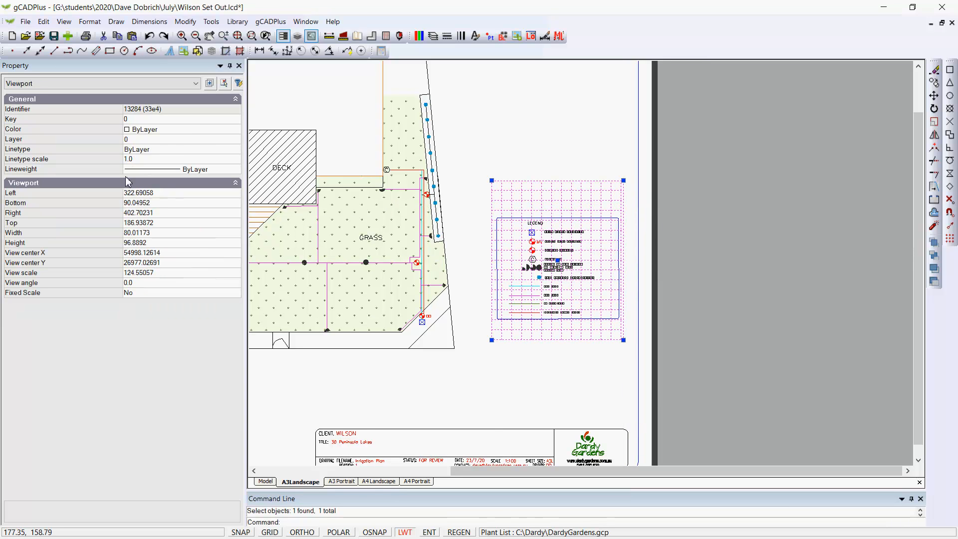
click(209, 129)
click(235, 129)
scroll(235, 215, down, 2)
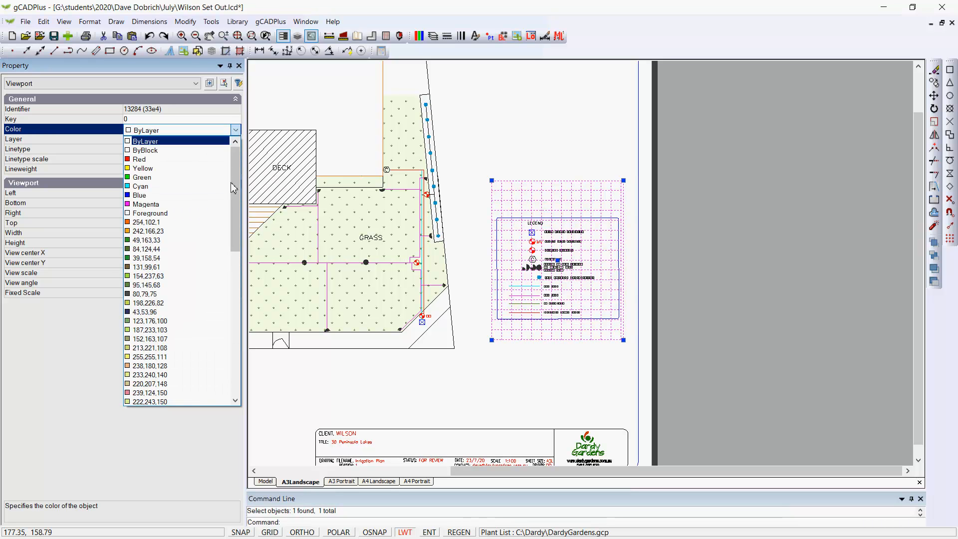
drag(241, 214, 244, 358)
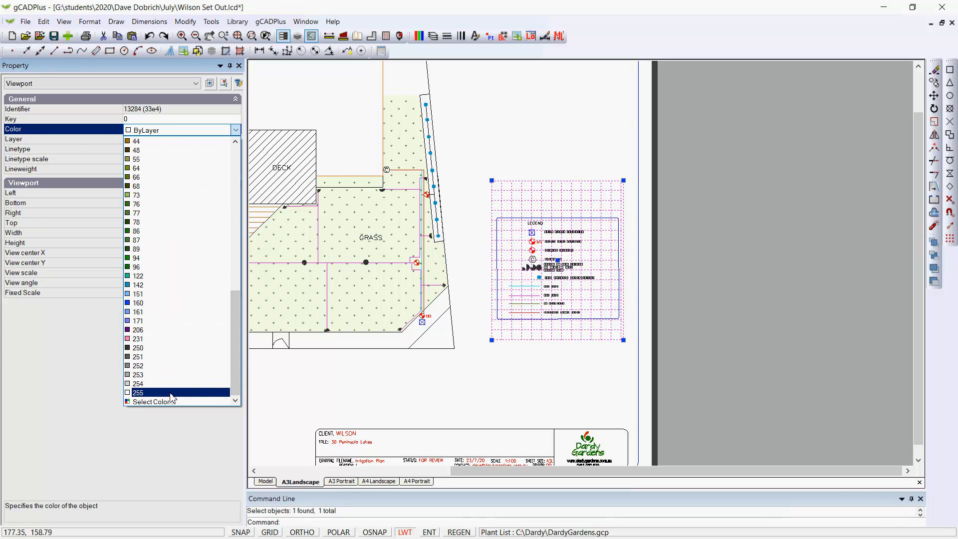
click(210, 366)
key(Escape)
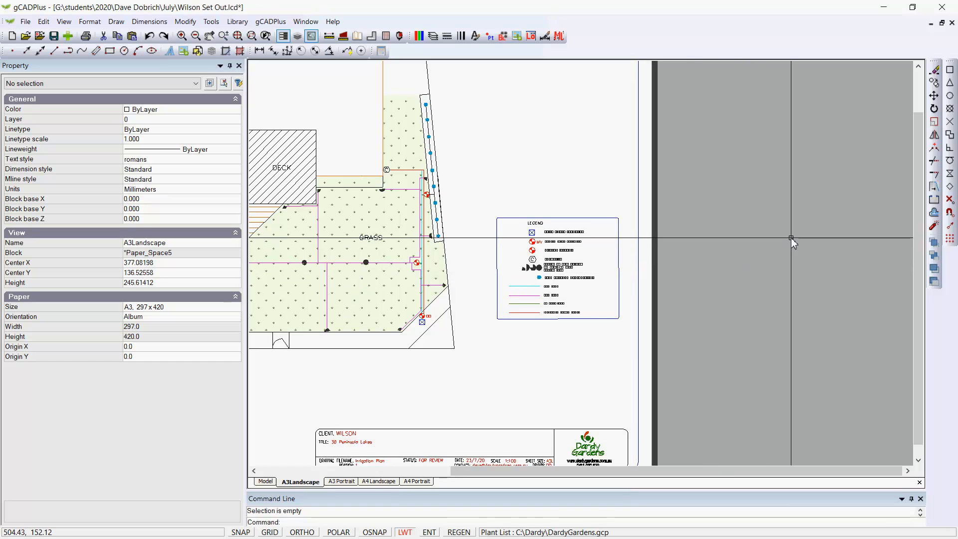
scroll(794, 239, down, 1)
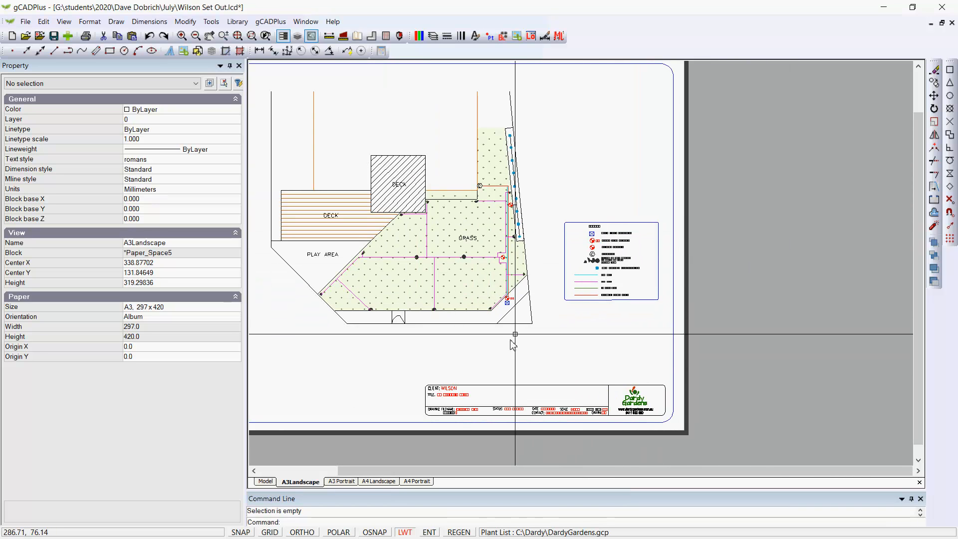
In model space, start extracting blocks from an area and enclose the irrigated garden part of the site plan in the selection window
click(267, 482)
scroll(505, 332, down, 3)
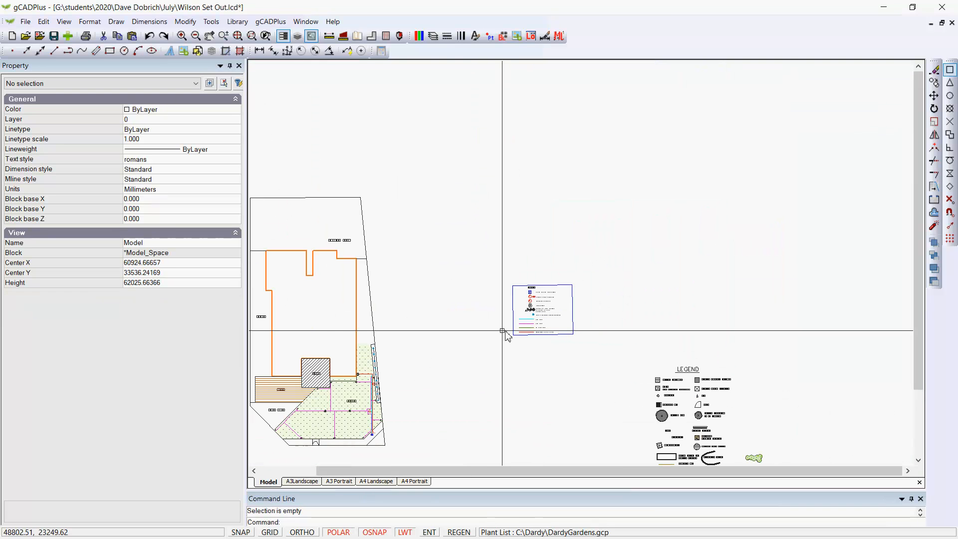
middle_drag(674, 239, 843, 199)
scroll(760, 210, up, 3)
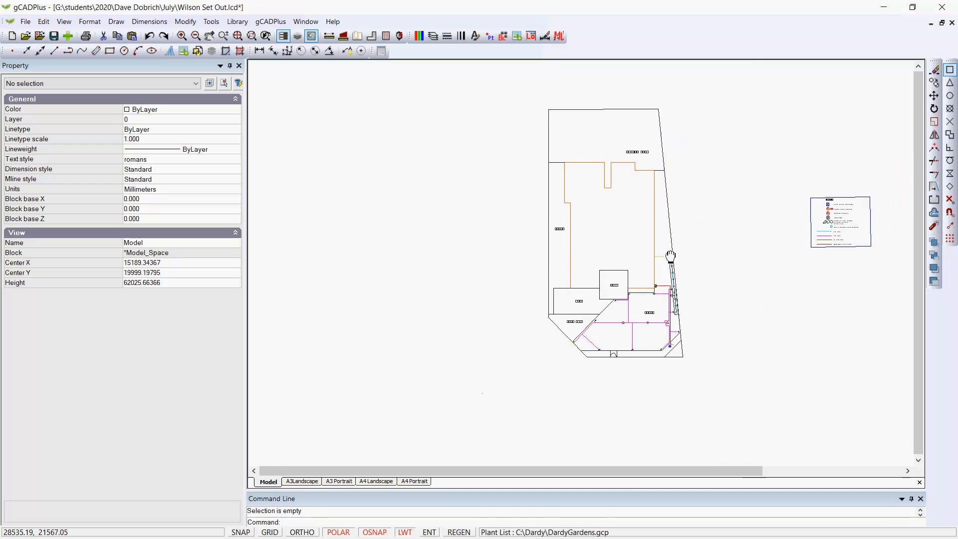
middle_drag(628, 263, 584, 141)
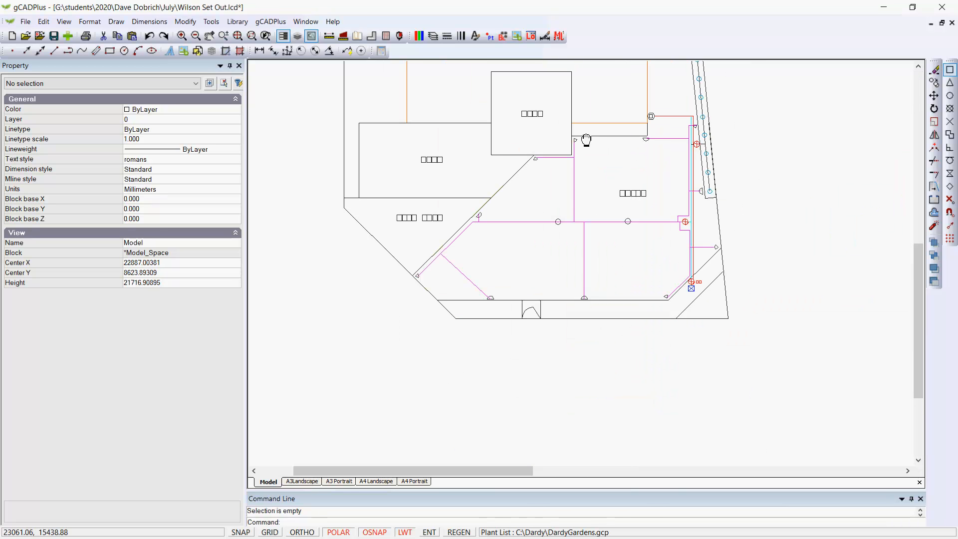
middle_drag(629, 215, 601, 299)
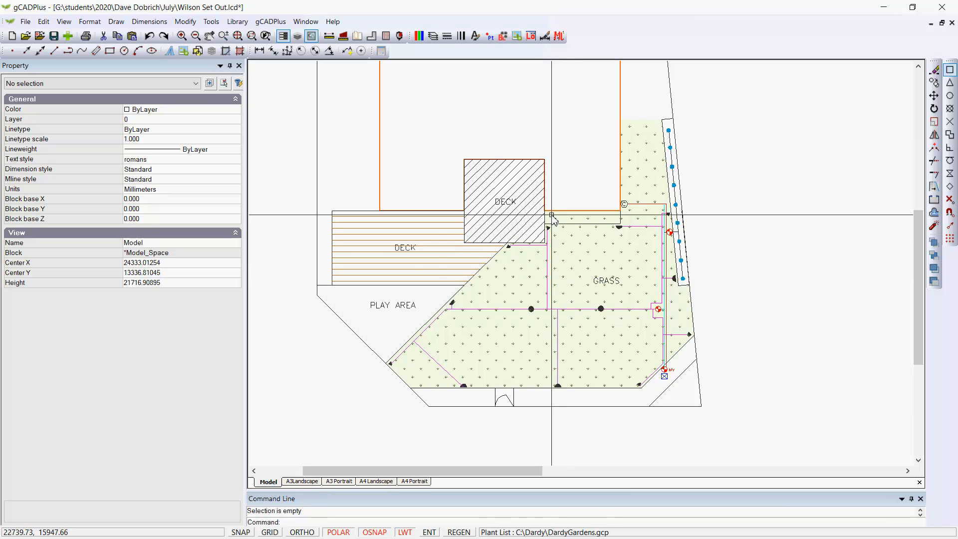
click(279, 23)
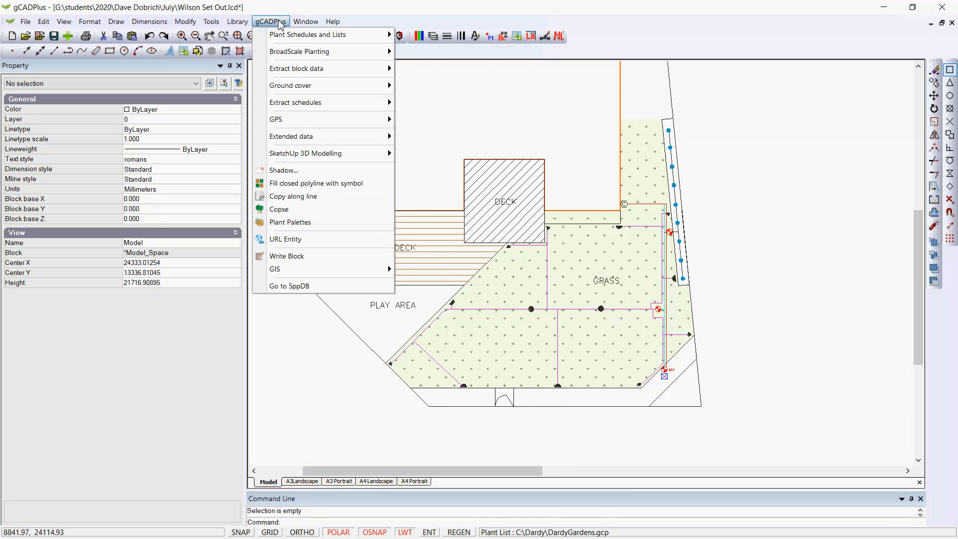
mouse_move(338, 103)
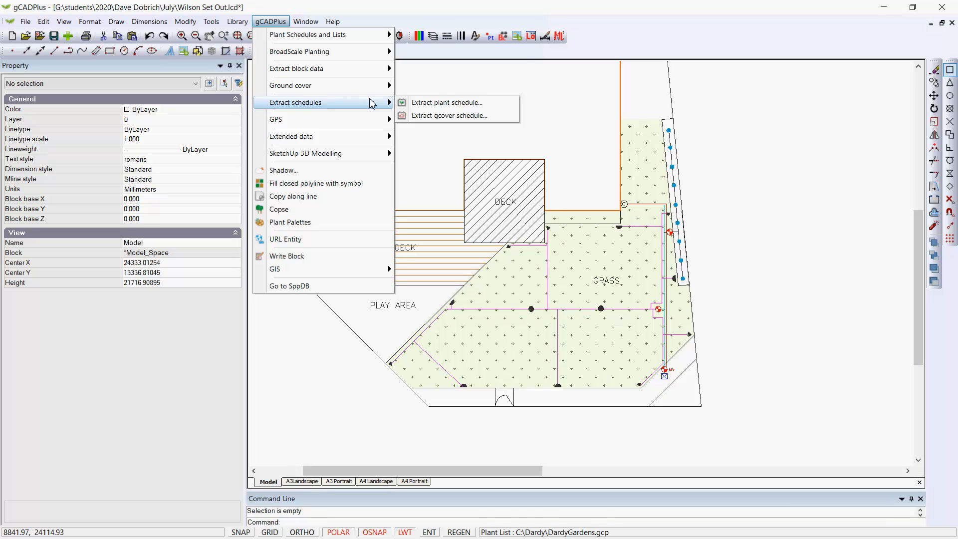
mouse_move(372, 71)
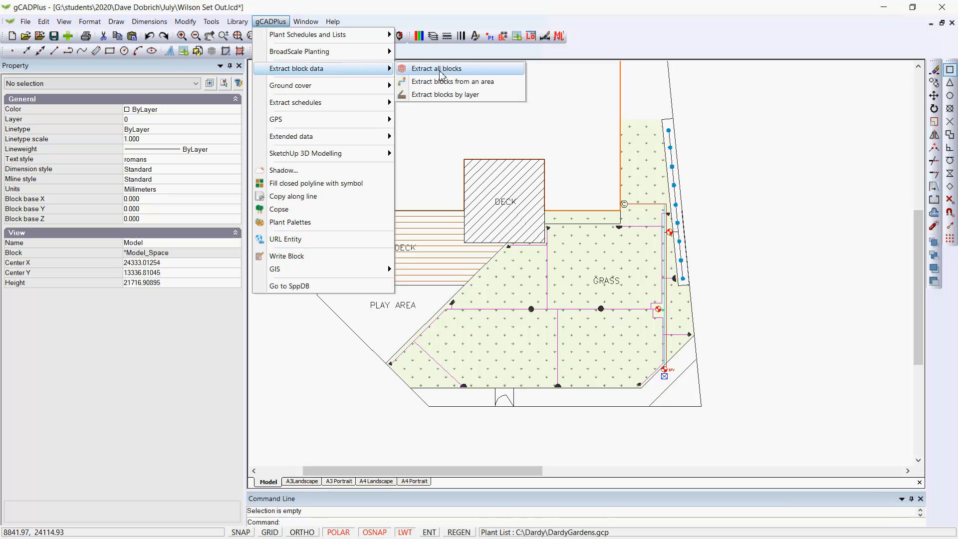
click(474, 83)
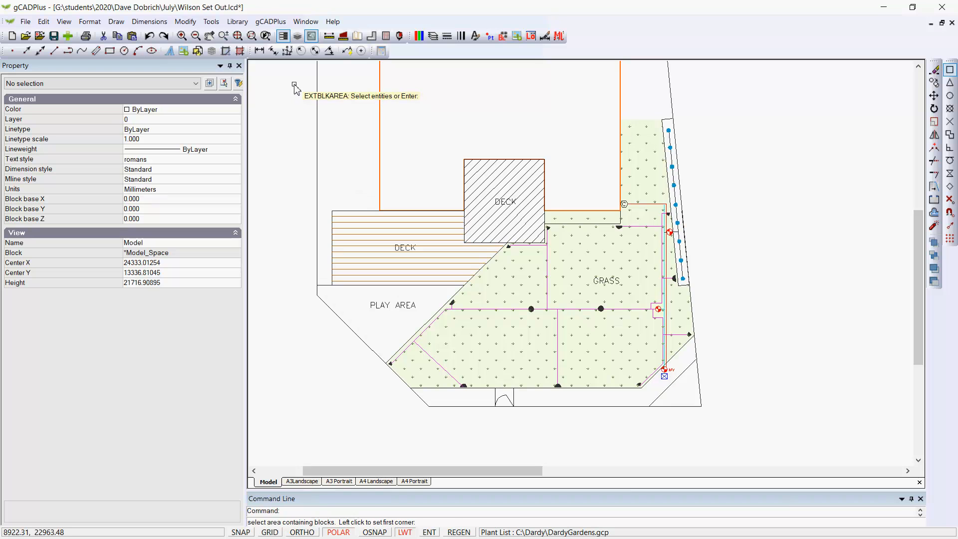
click(294, 85)
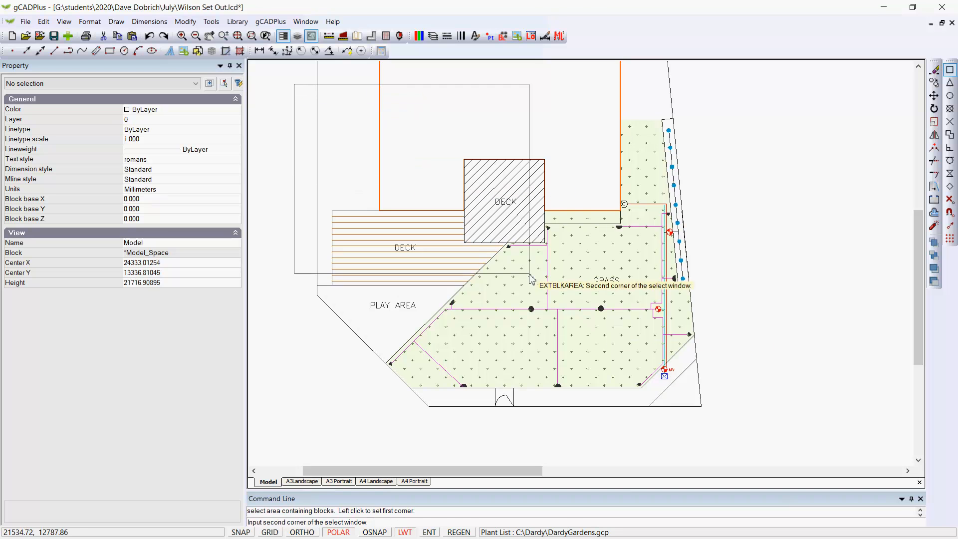
click(732, 420)
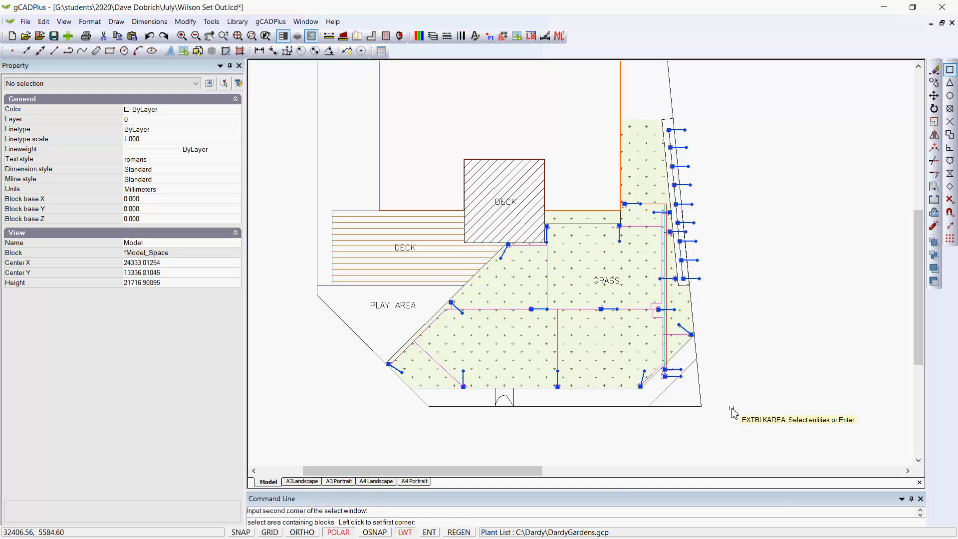
Accept the selected blocks and save the extracted data to the Desktop as a CSV file named Irrigation
key(Return)
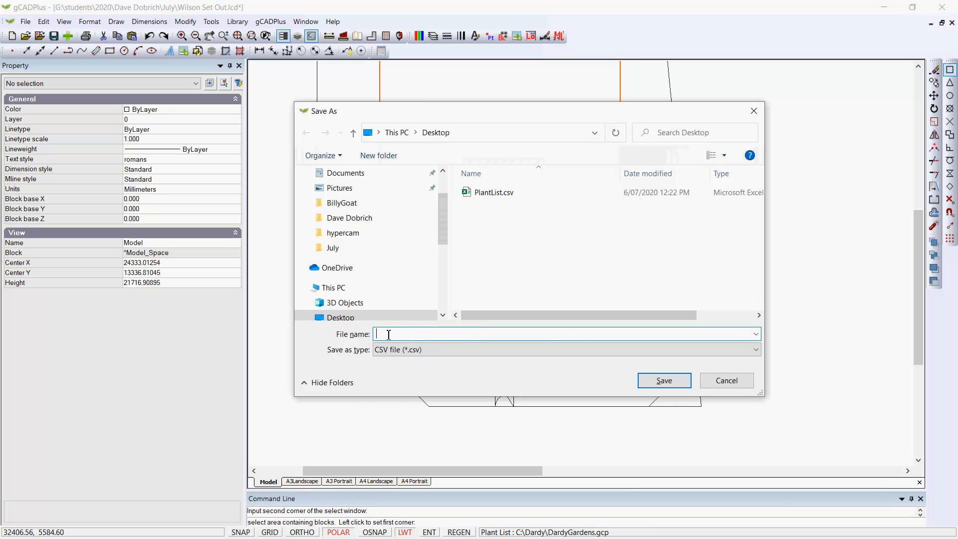
text(Irrigation)
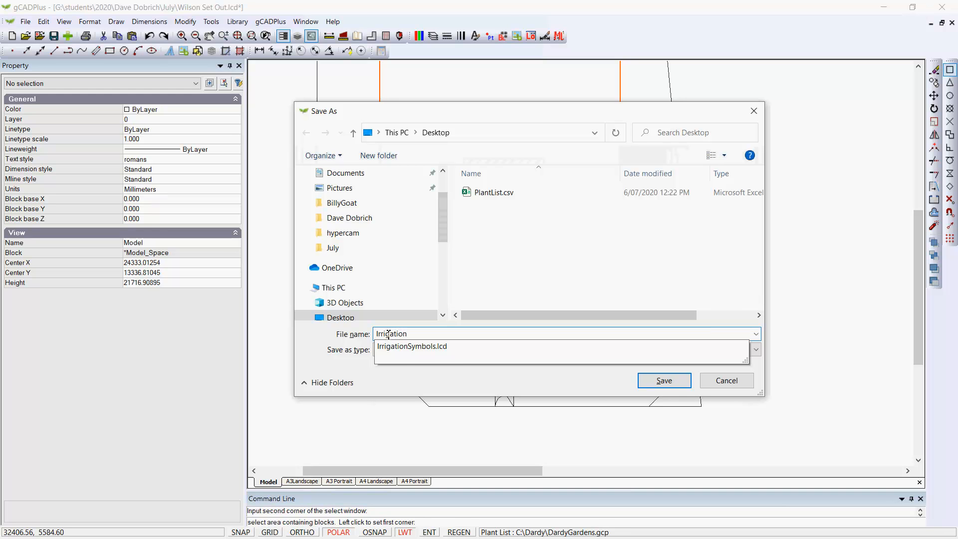
click(663, 380)
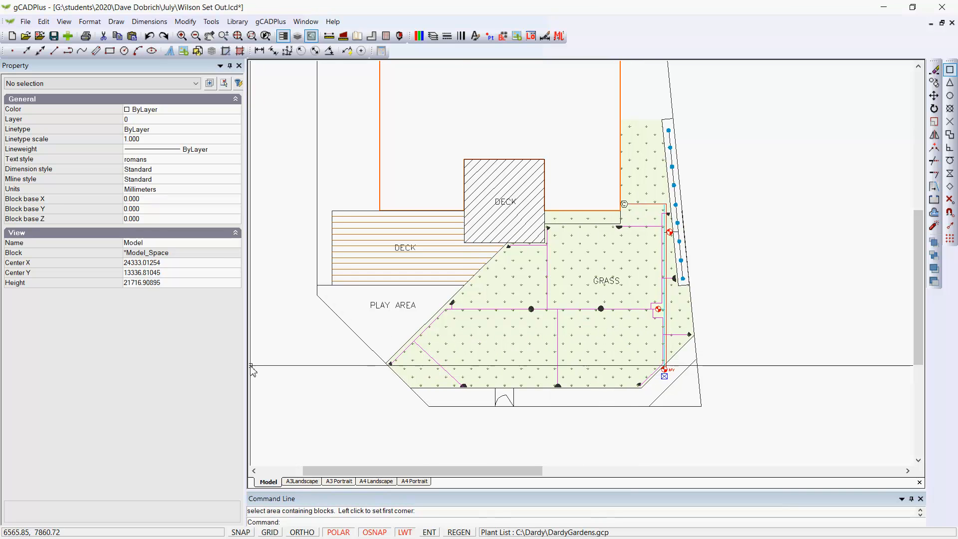
Narrow the property panel to enlarge the drawing area, and open the drawing's block list
drag(247, 371, 153, 387)
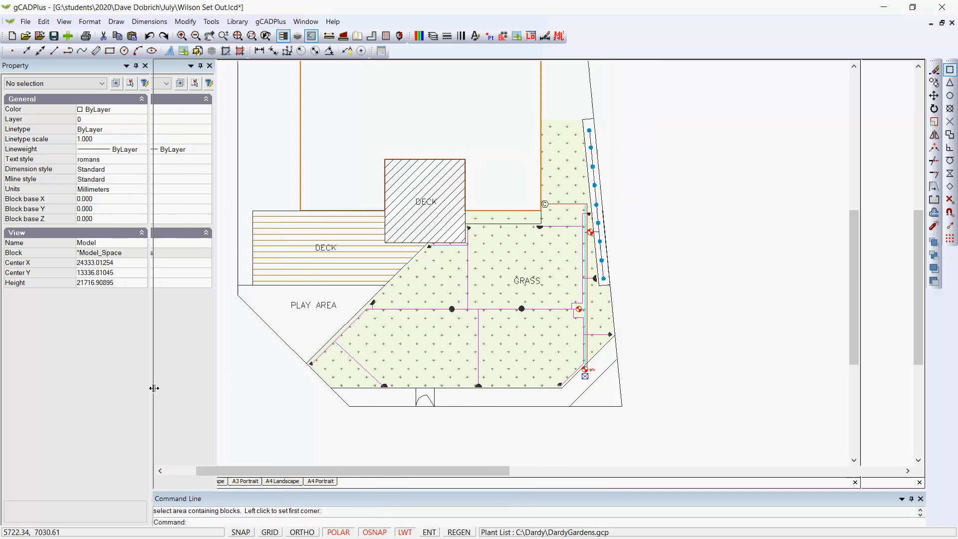
click(196, 383)
click(330, 443)
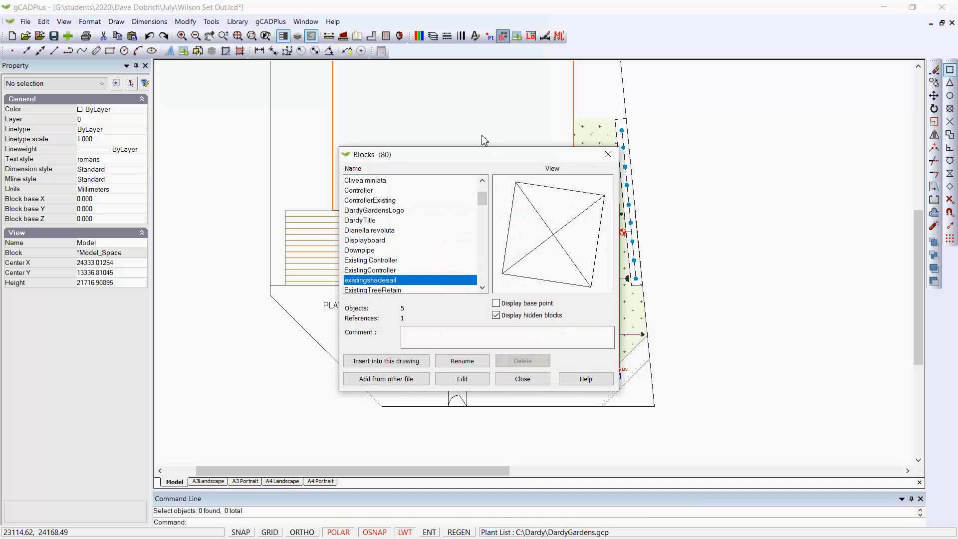
Examine the Hunter blocks' previews and reference counts from Hunter12FtProSprinklerQuarterCircle75mmBody to HunterMP3000RotatorQuarterCircle, and close the block list
drag(486, 204, 485, 230)
click(415, 214)
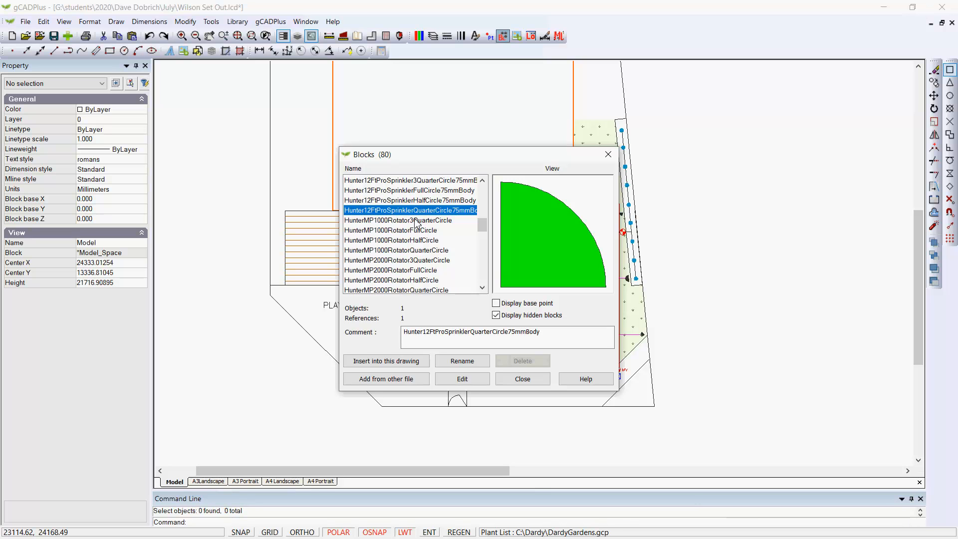
key(Down)
key(Down)
key(Down)
key(Down)
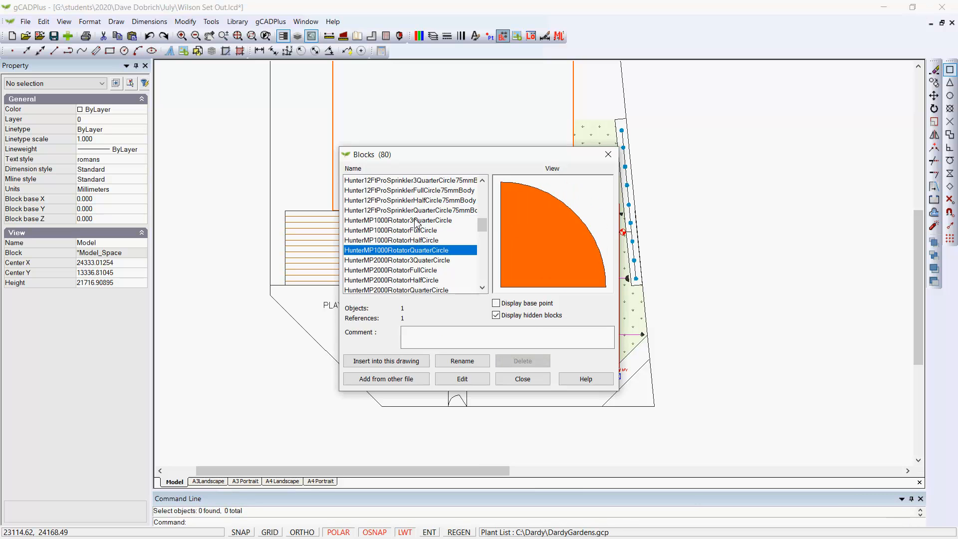
key(Down)
key(Down)
key(Down)
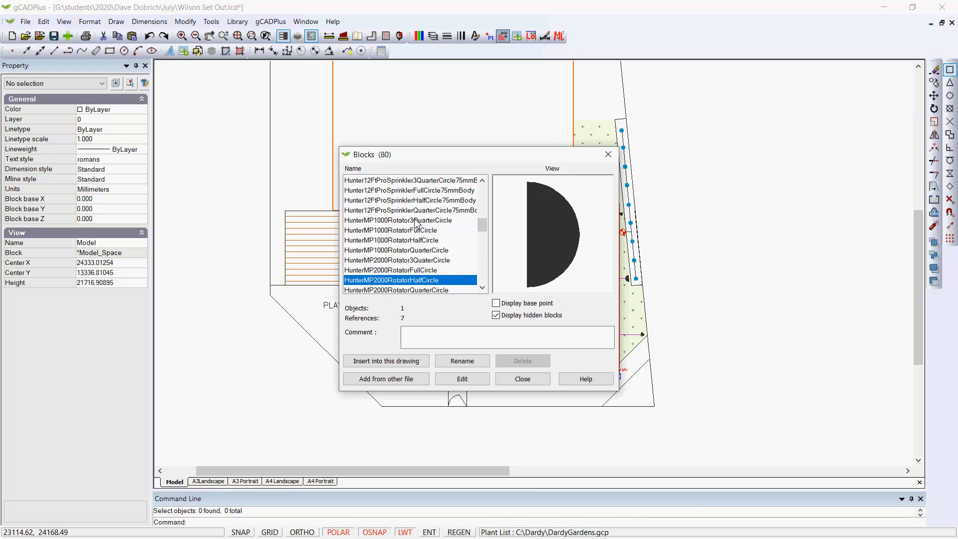
key(Down)
key(Down)
key(Down)
key(Down)
key(Down)
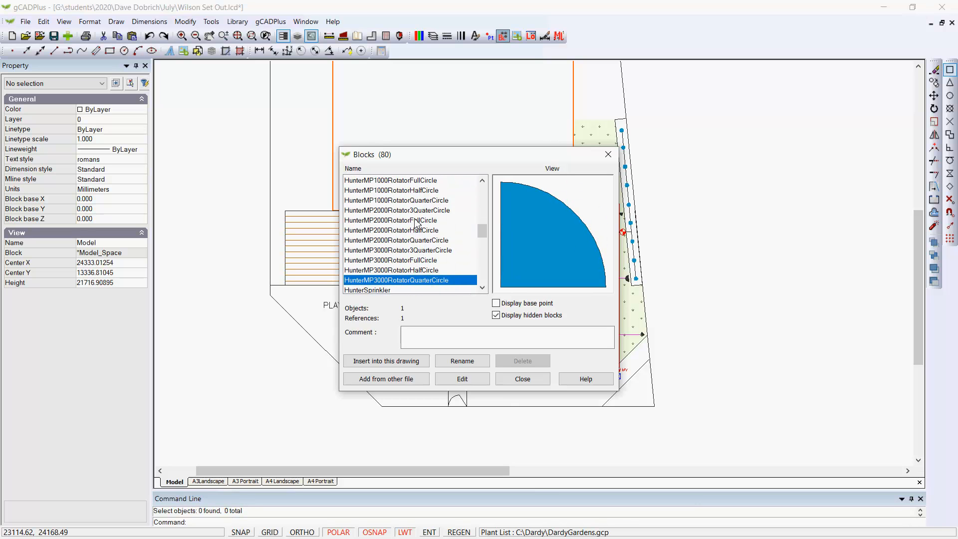
click(523, 379)
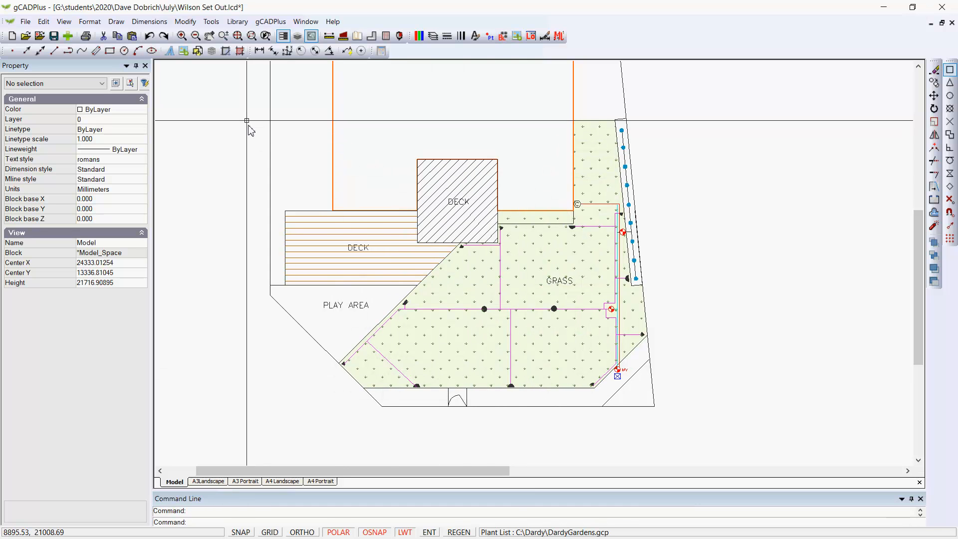
Purge all unused objects from the drawing
click(211, 21)
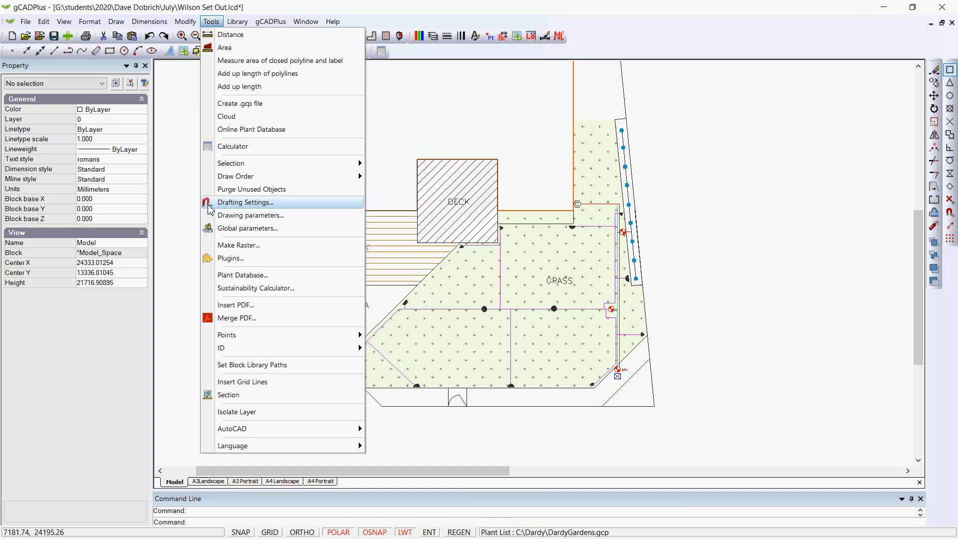
click(279, 190)
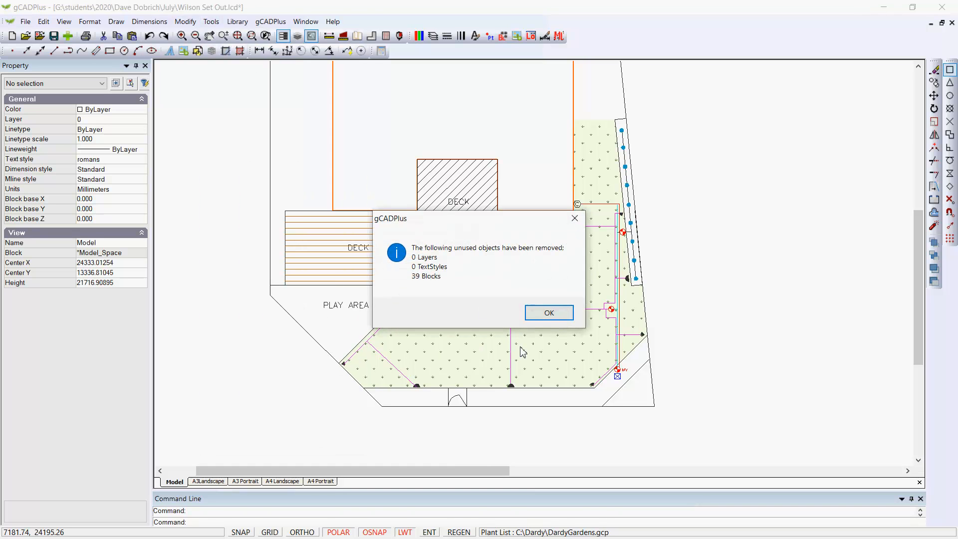
click(549, 312)
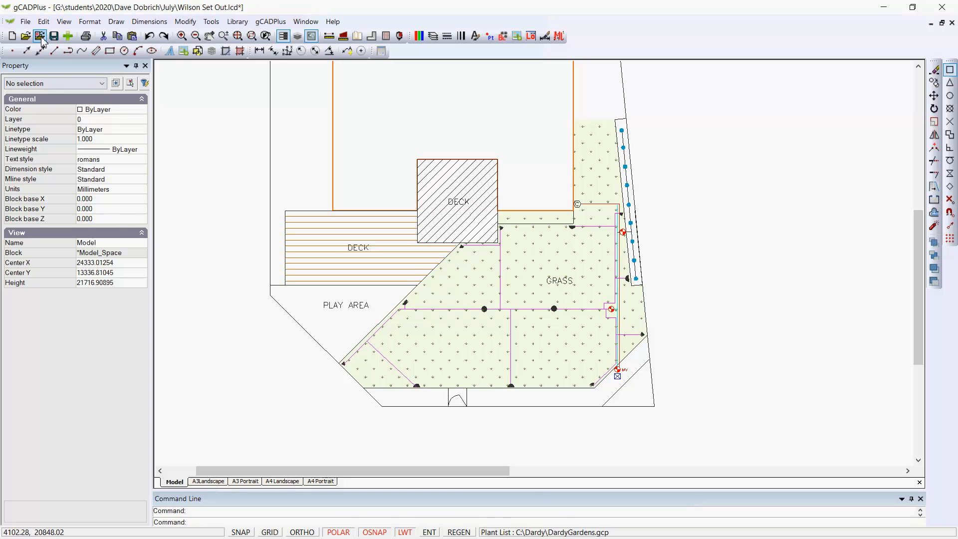
Check the file size of the drawing
click(33, 23)
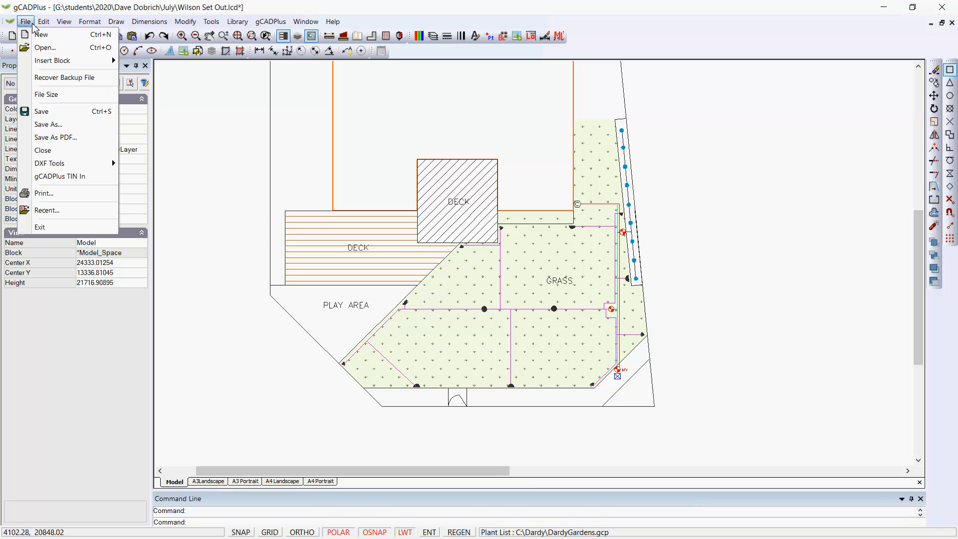
click(55, 97)
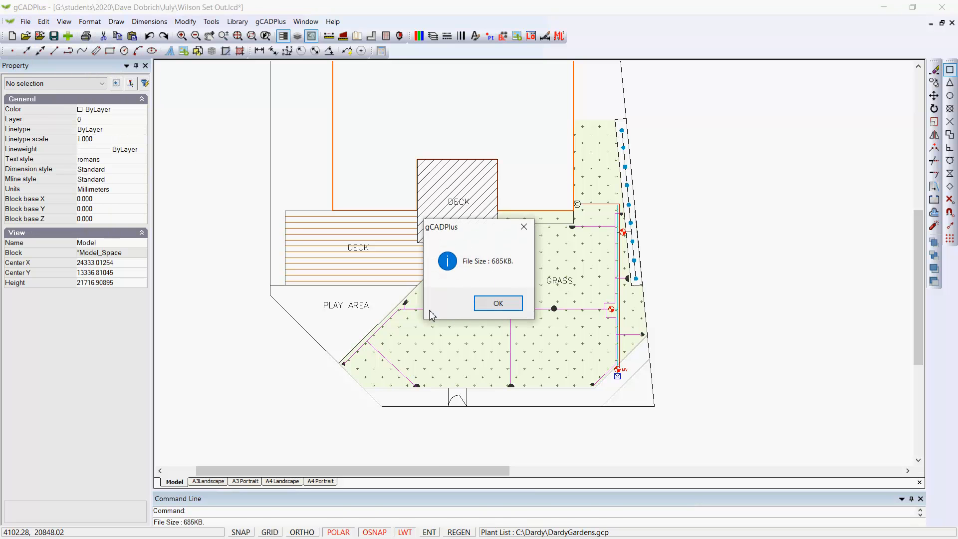
Close the file size report, switch to a blank Excel workbook, and load Irrigation.csv into it as a comma-delimited table
click(498, 303)
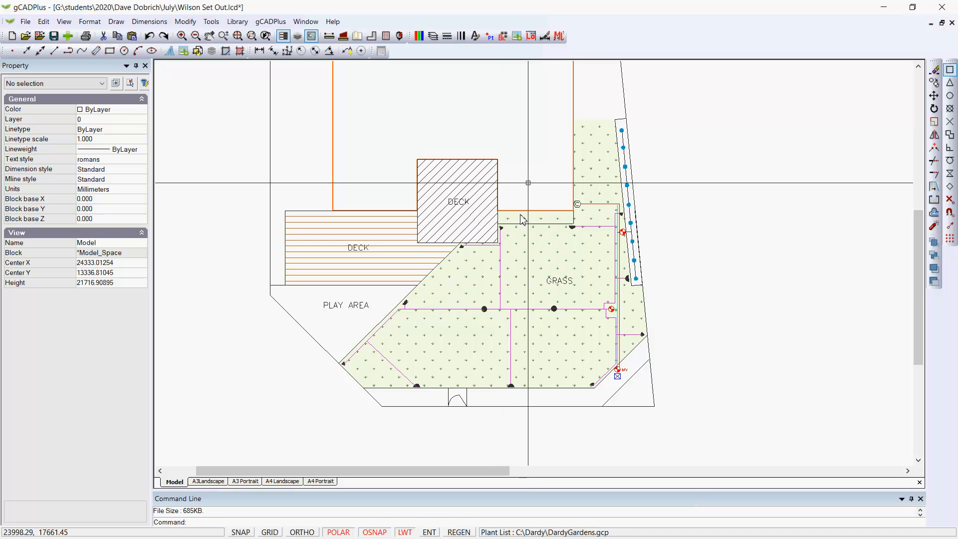
drag(525, 149, 521, 91)
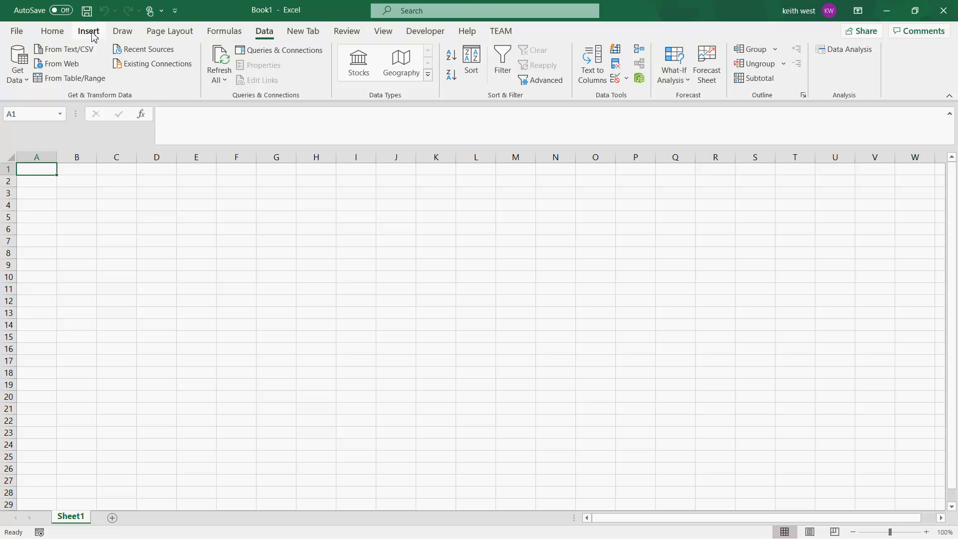
click(70, 50)
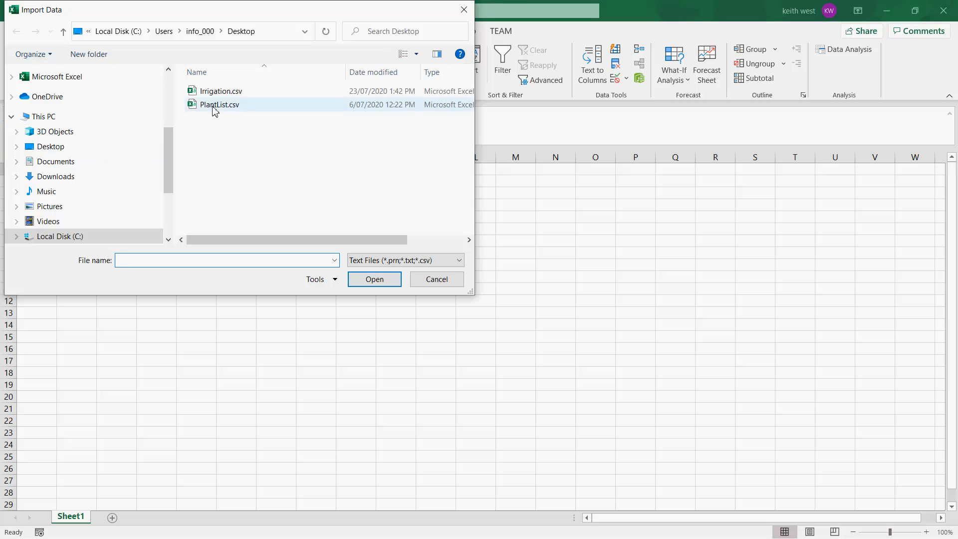
click(219, 91)
click(375, 280)
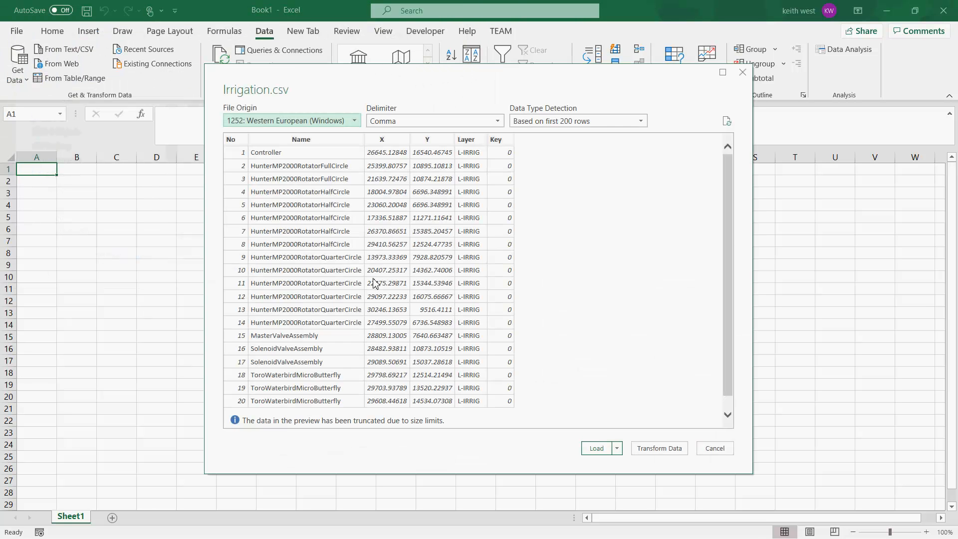
click(595, 448)
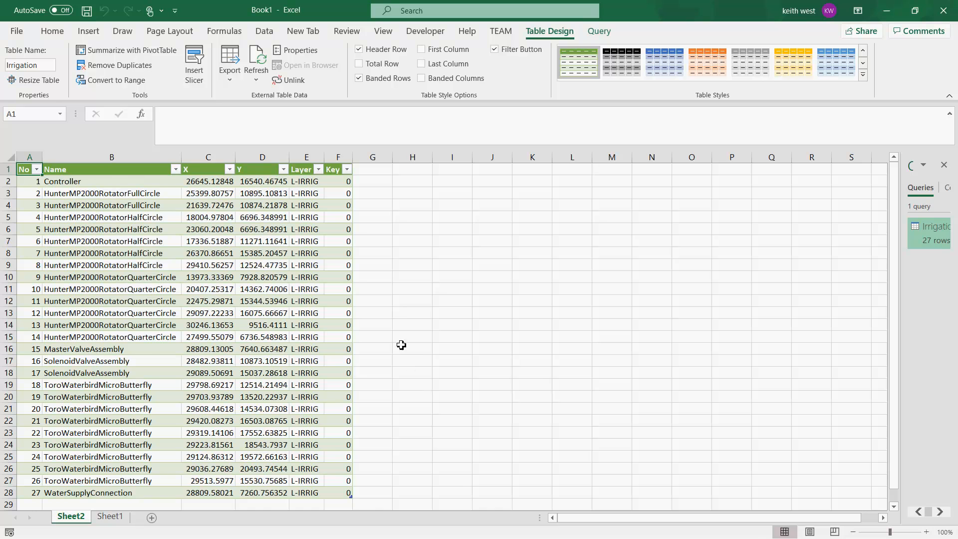
scroll(440, 355, down, 1)
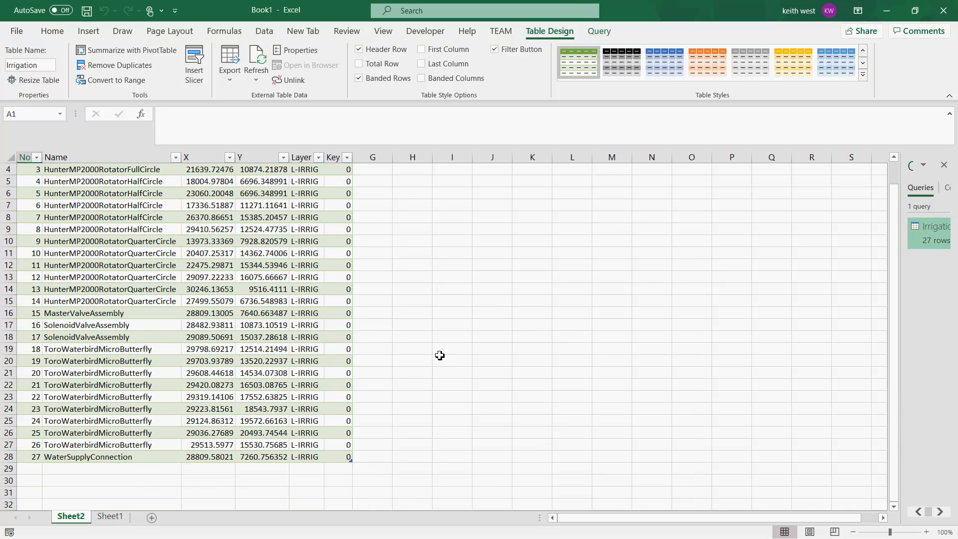
scroll(439, 356, up, 1)
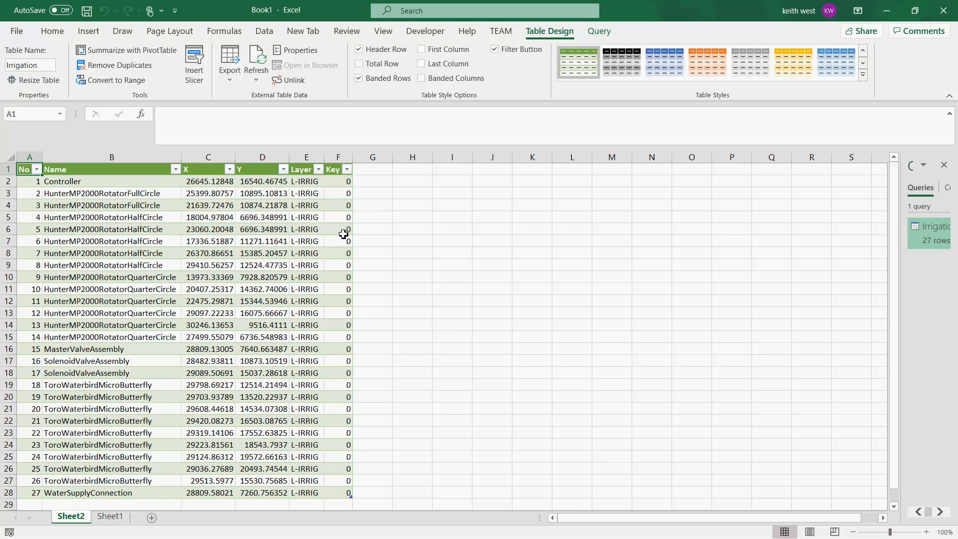
Hide the Key, Layer, Y and X columns of the Irrigation table
right_click(336, 156)
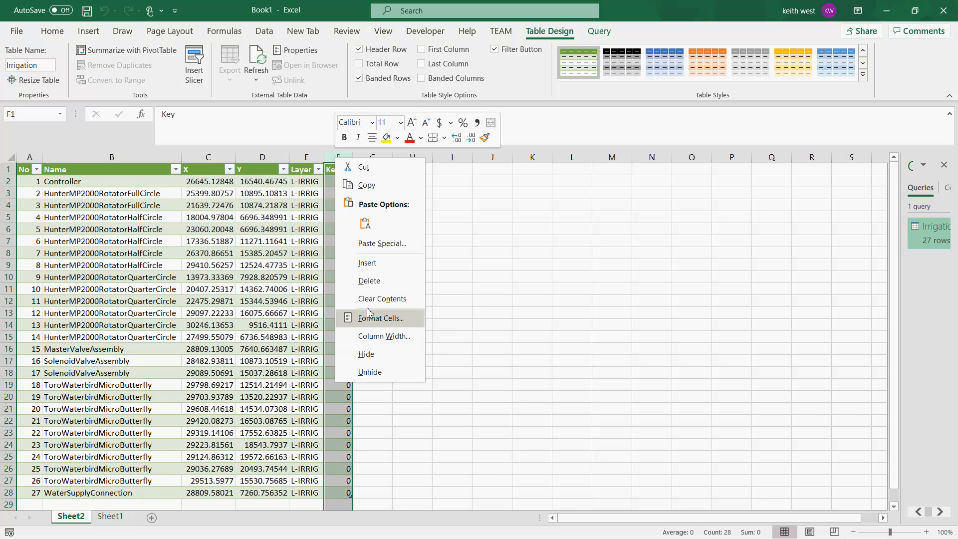
click(370, 353)
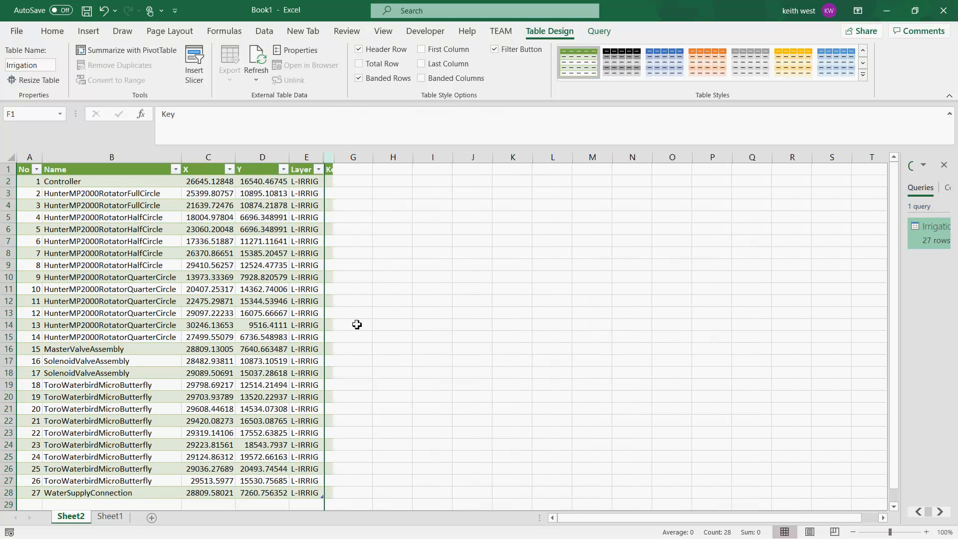
right_click(301, 157)
click(332, 354)
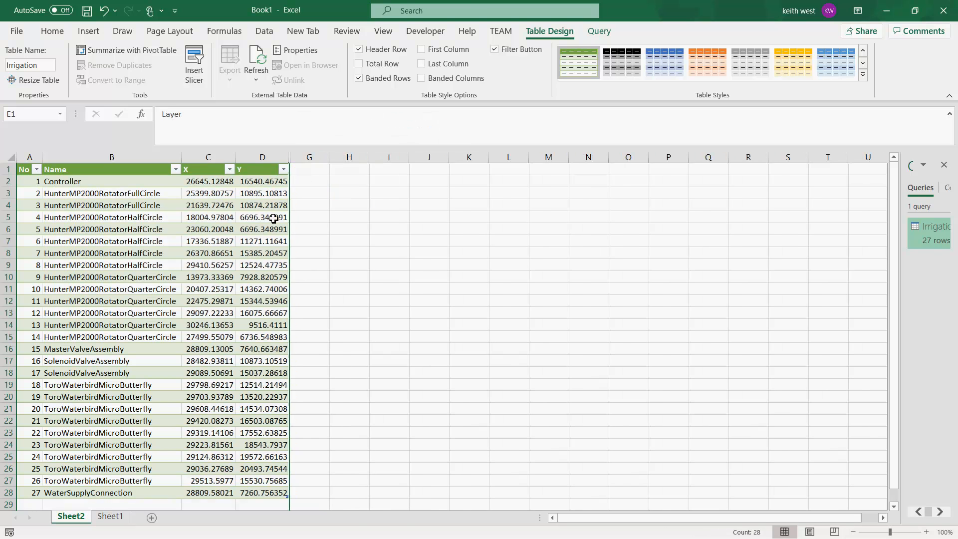
right_click(253, 158)
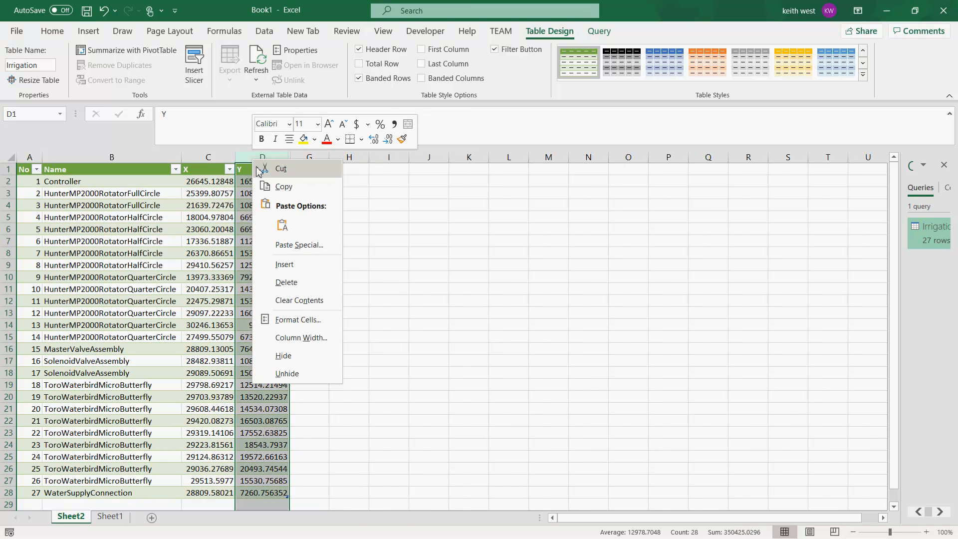
click(297, 372)
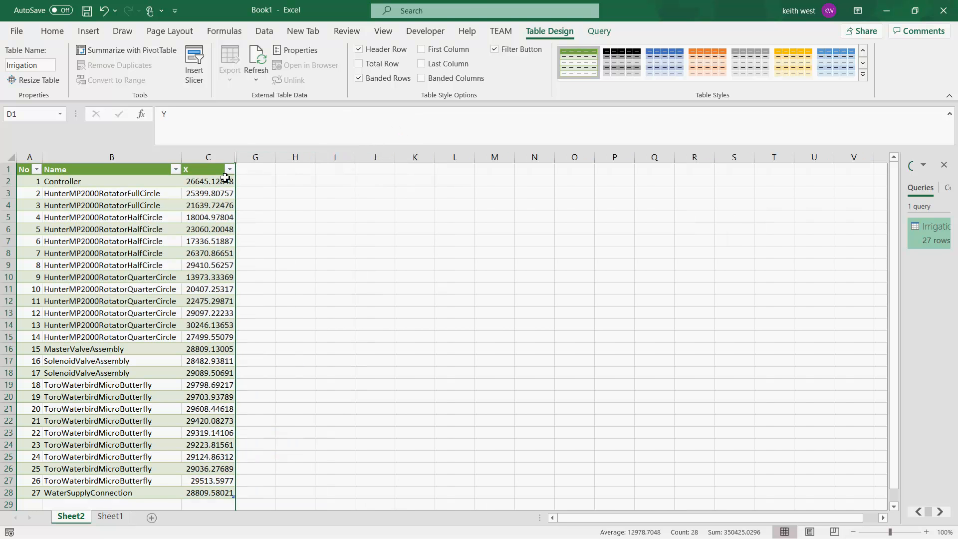
right_click(216, 160)
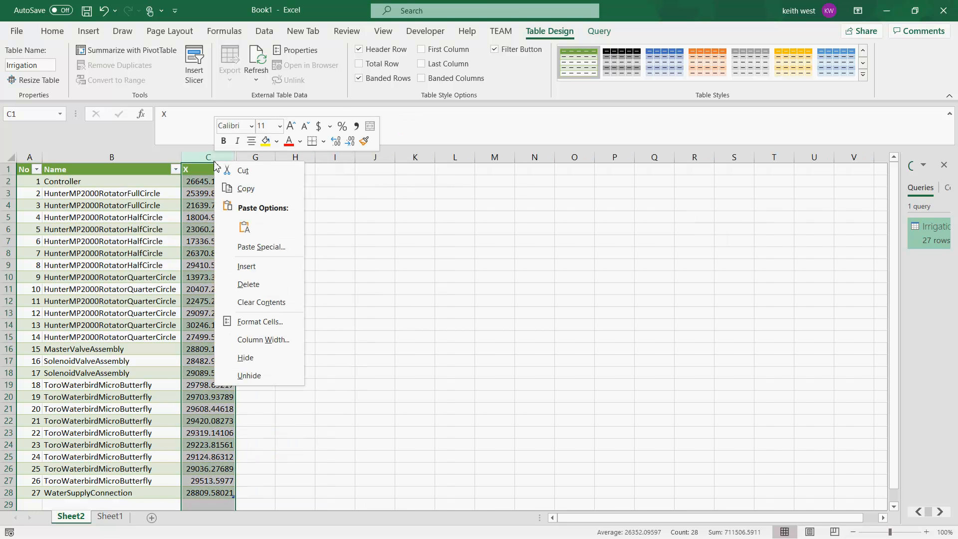
click(247, 358)
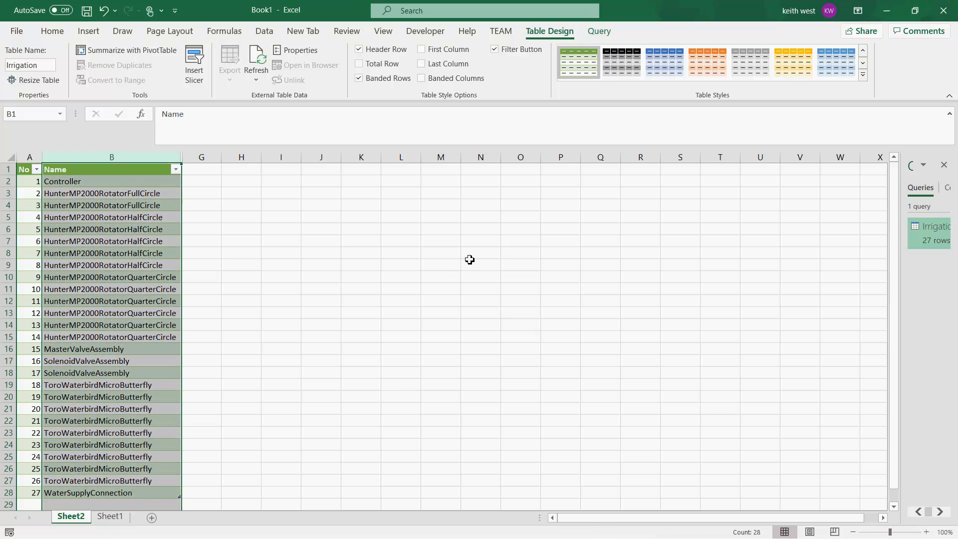
Insert a blank column before the Name column and widen it until its full header fits
right_click(63, 158)
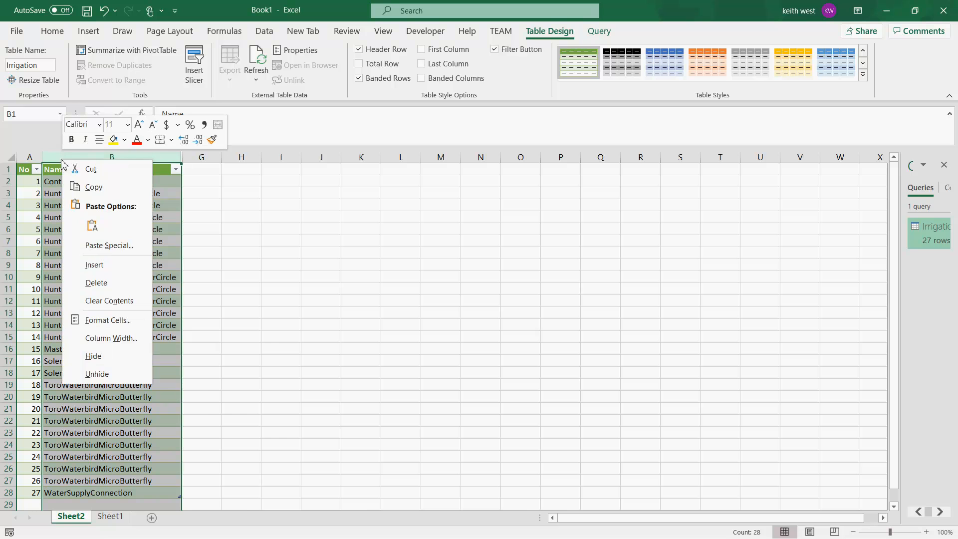
click(97, 272)
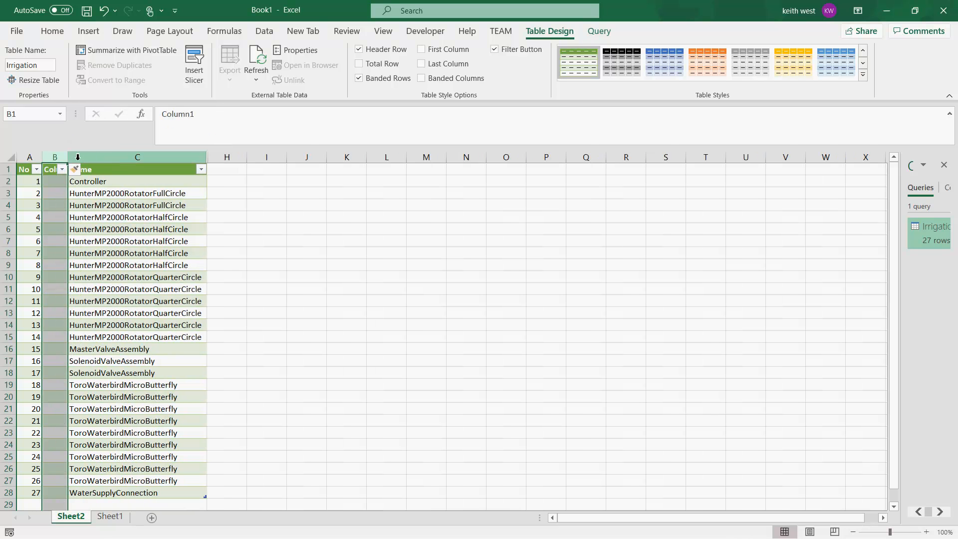
drag(68, 159, 96, 158)
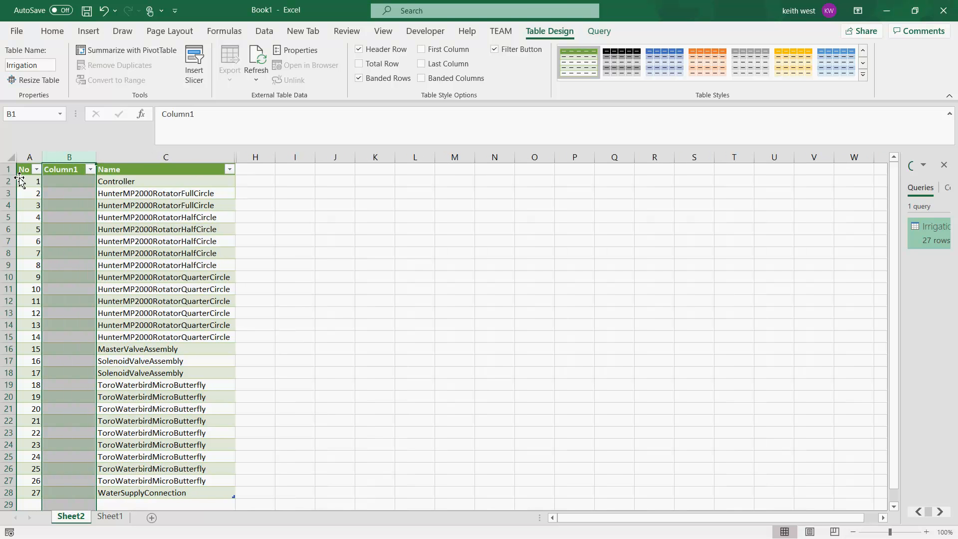
Hide the No column of the Irrigation table
click(27, 159)
right_click(27, 160)
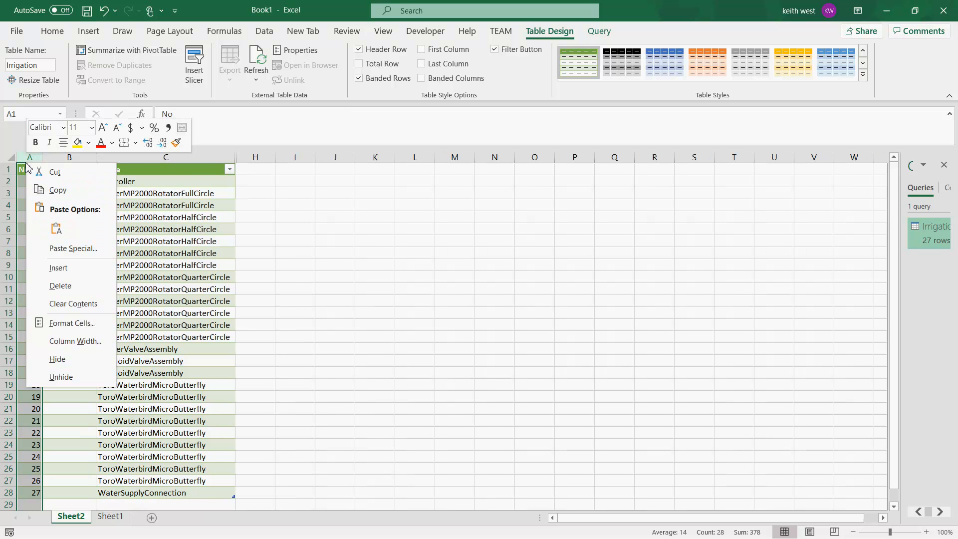
click(56, 360)
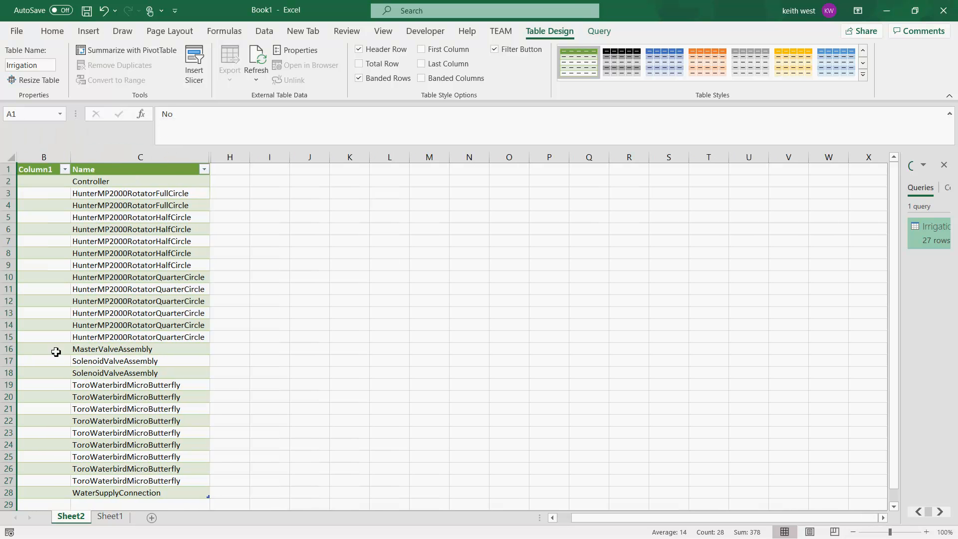
Insert a blank row above the first HunterMP2000RotatorFullCircle entry and another above the first HunterMP2000RotatorHalfCircle entry
click(9, 194)
right_click(9, 195)
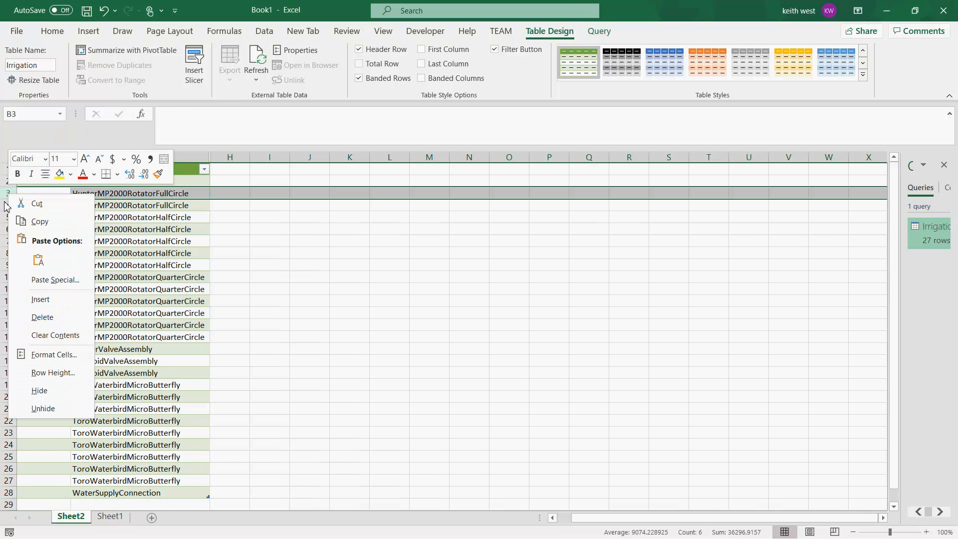
click(31, 301)
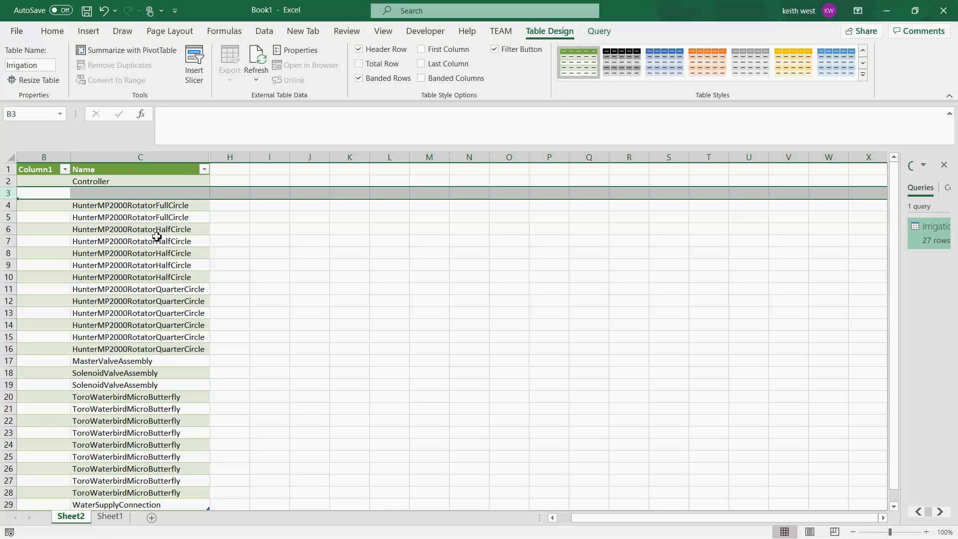
click(10, 231)
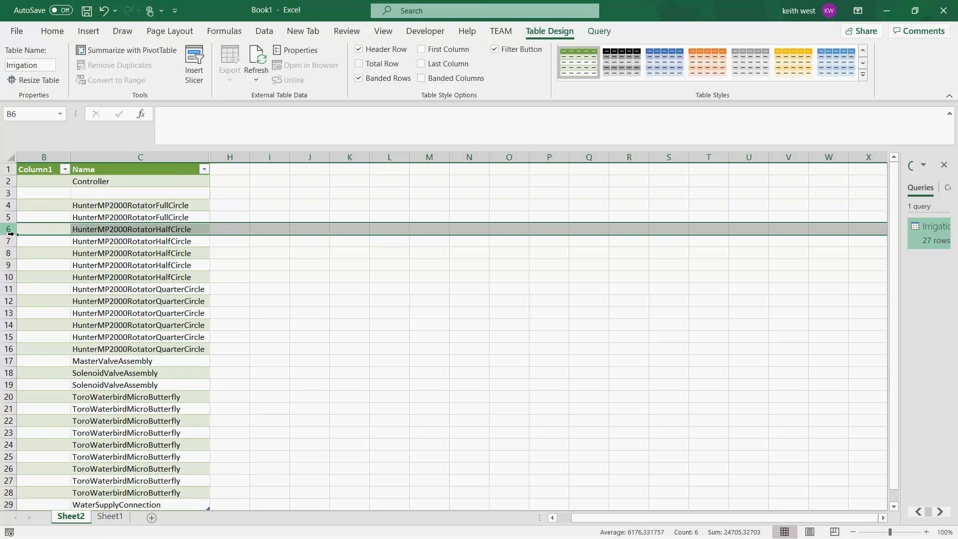
right_click(13, 233)
click(44, 336)
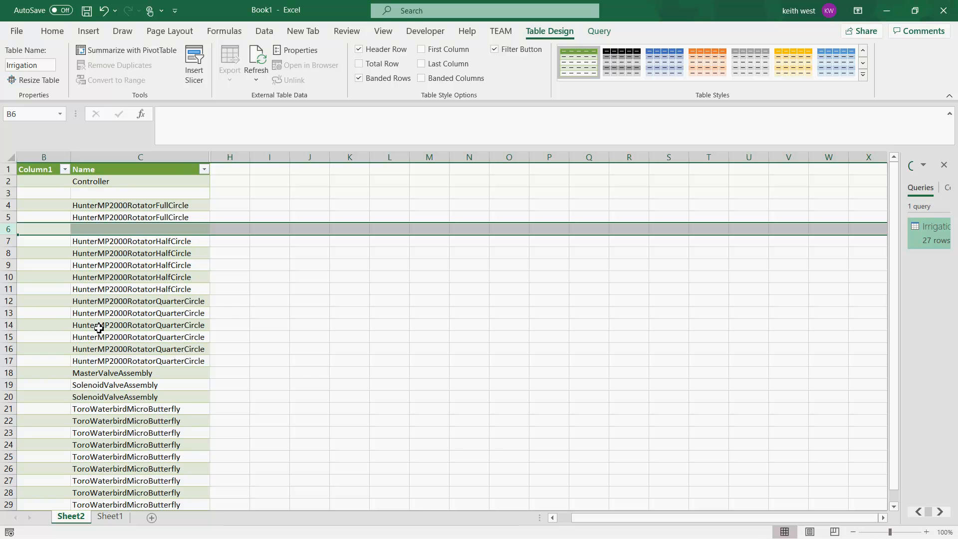
Insert a blank row above the first HunterMP2000RotatorQuarterCircle entry and another above the MasterValveAssembly entry
click(11, 302)
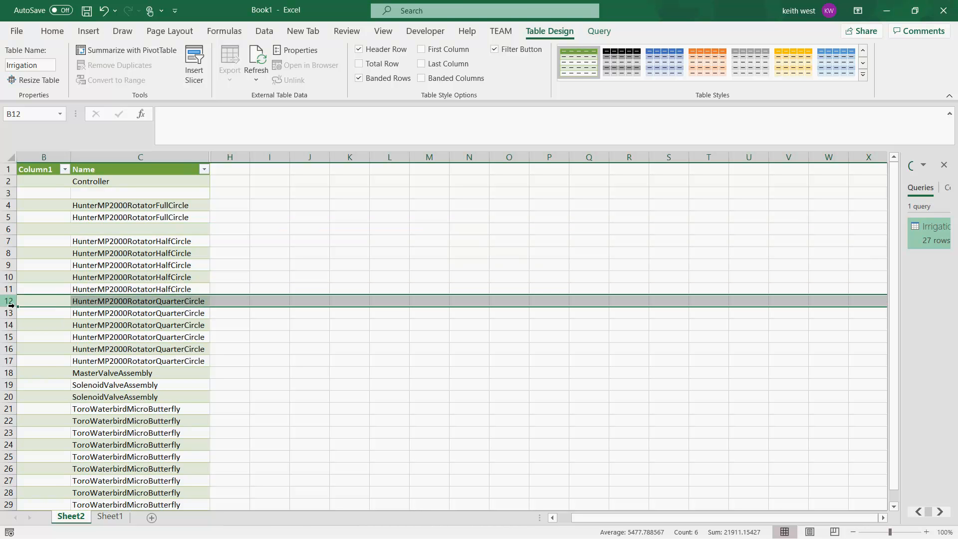
right_click(14, 303)
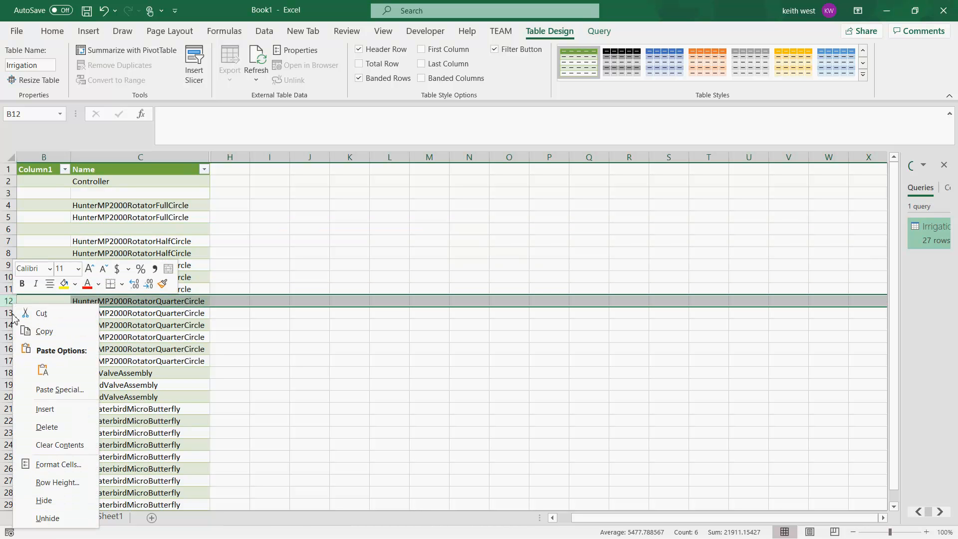
key(Escape)
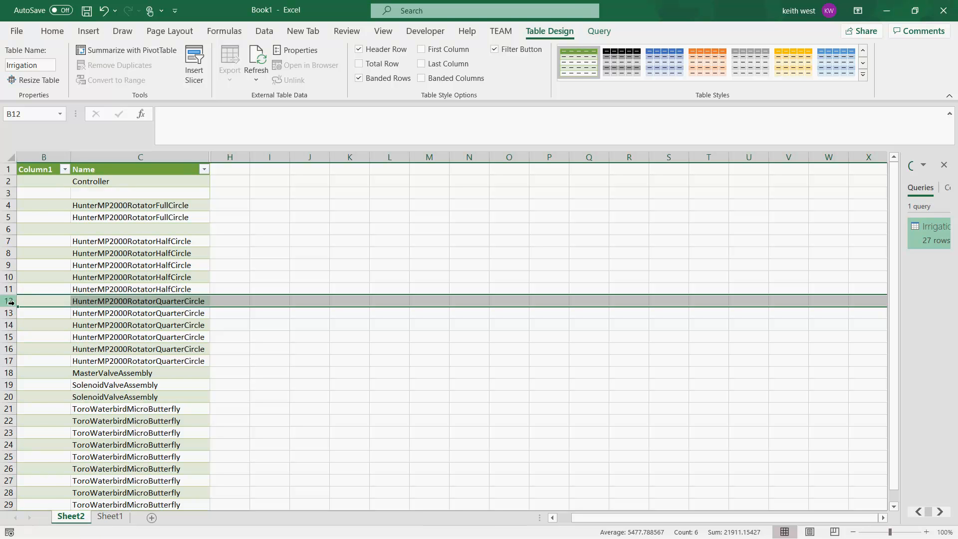
right_click(11, 302)
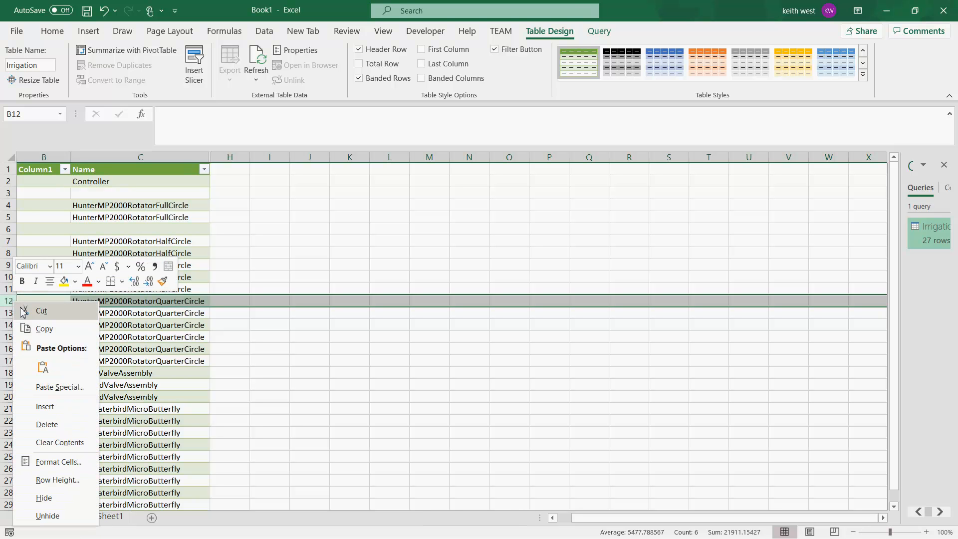
click(51, 404)
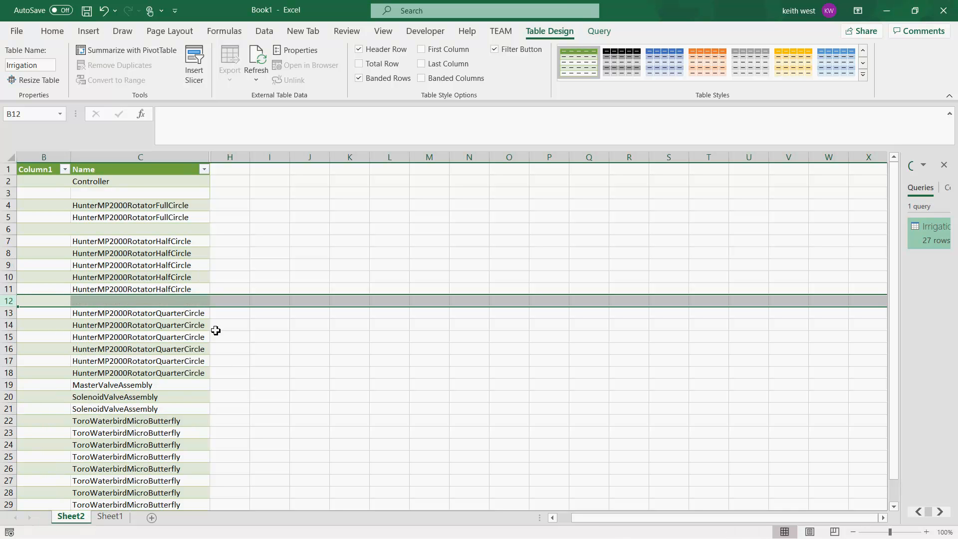
right_click(8, 385)
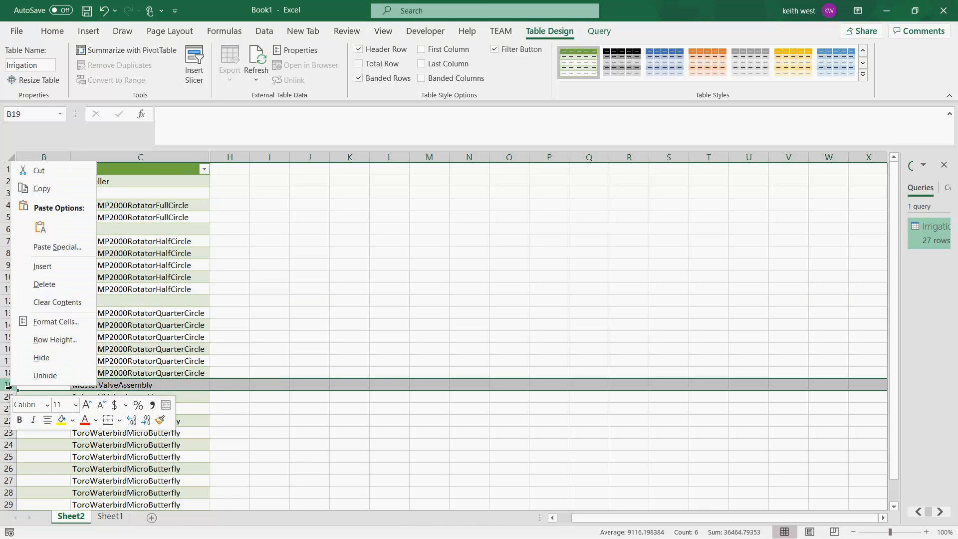
click(46, 270)
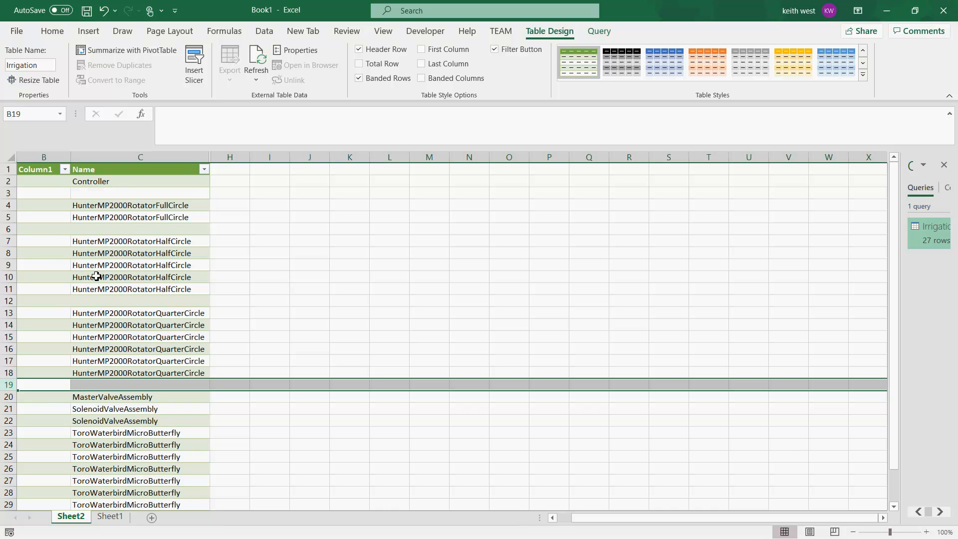
Fill the blank row below the full-circle rotators with the label Total in B6 and the count 2 in C6
click(49, 235)
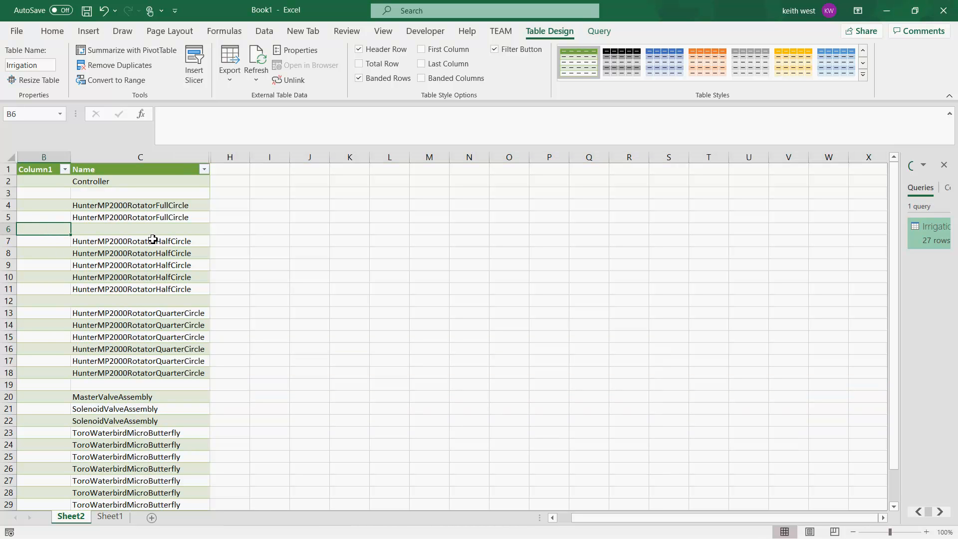
text(Total)
click(174, 229)
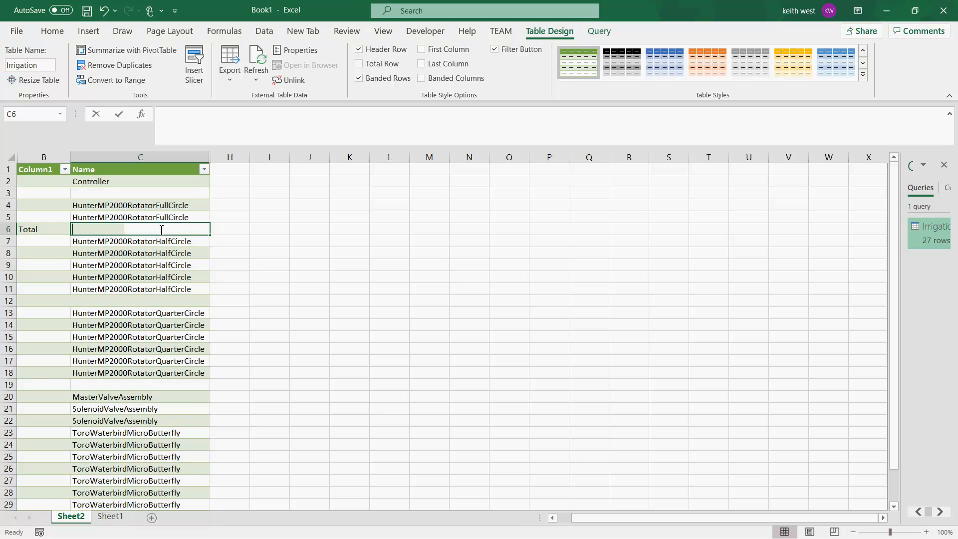
text(2)
Label the blank row below the HunterMP2000RotatorHalfCircle entries as Total in B12
click(37, 301)
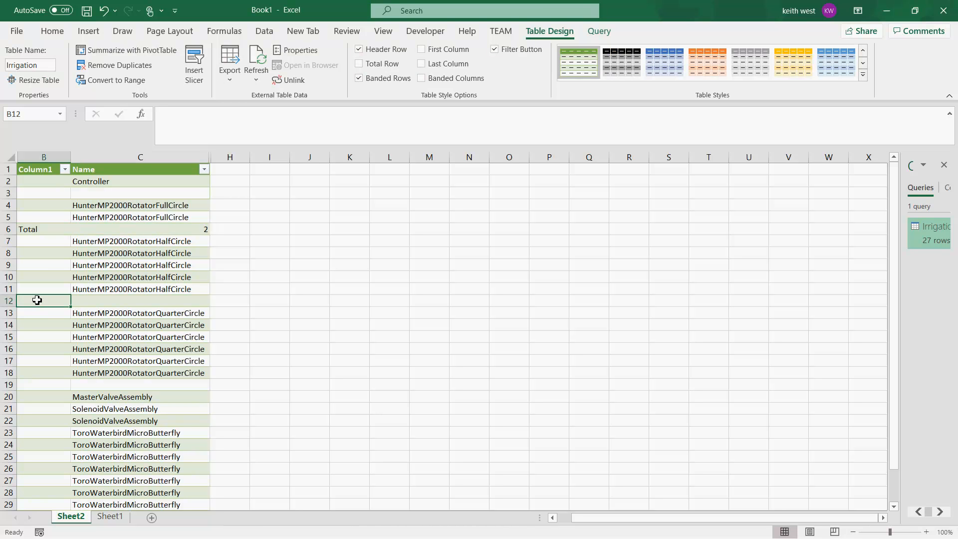
text(Toa)
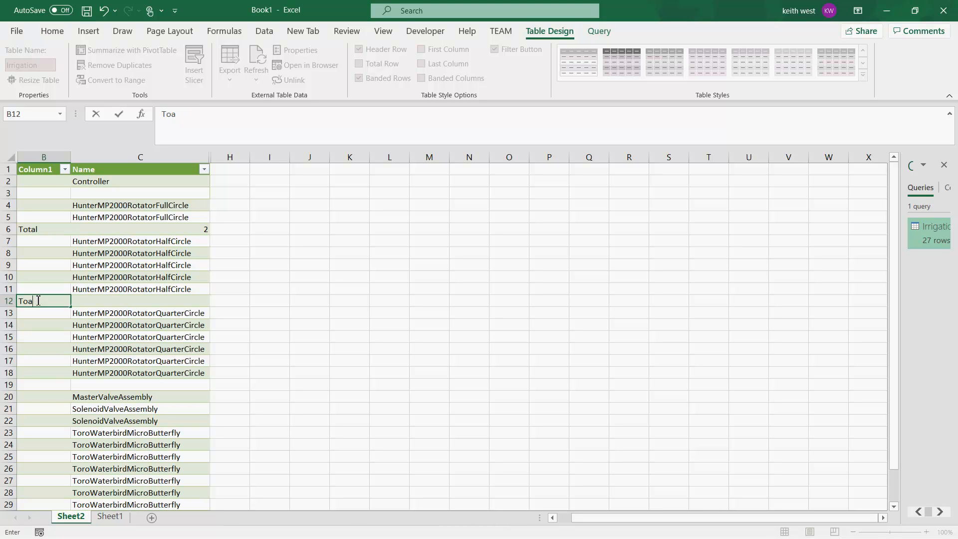
text(tal)
Count the half-circle rotators in C12 with the formula =COUNTIF(C7:C11, "*")
click(143, 303)
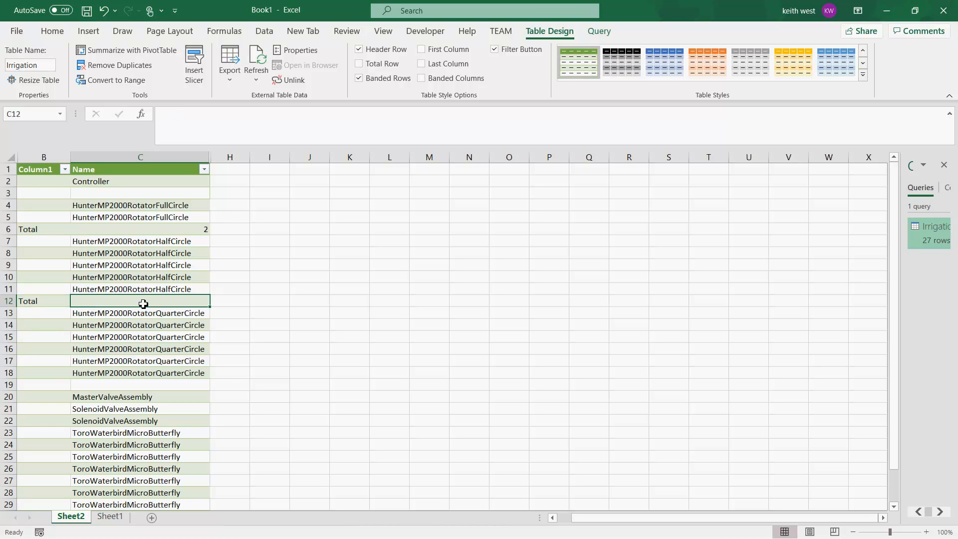
click(173, 120)
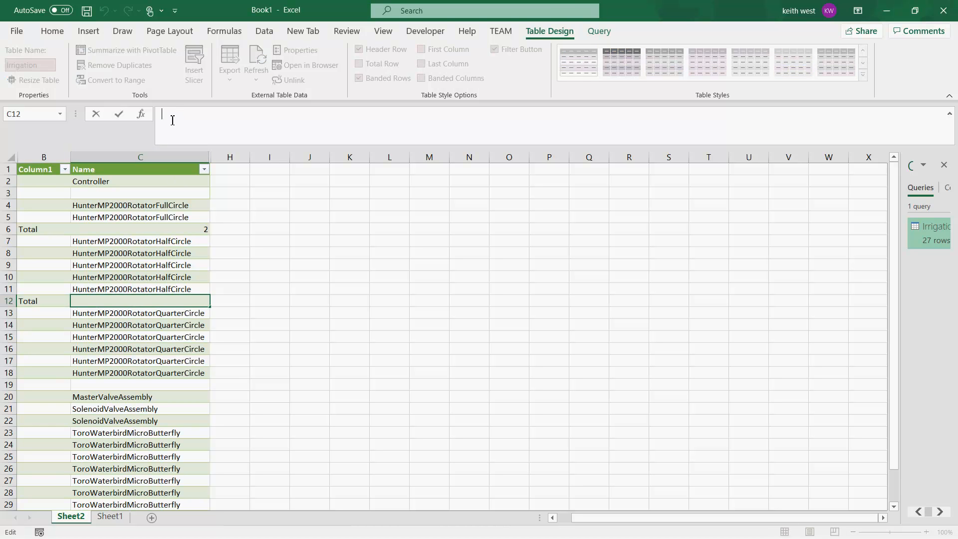
text(=CO)
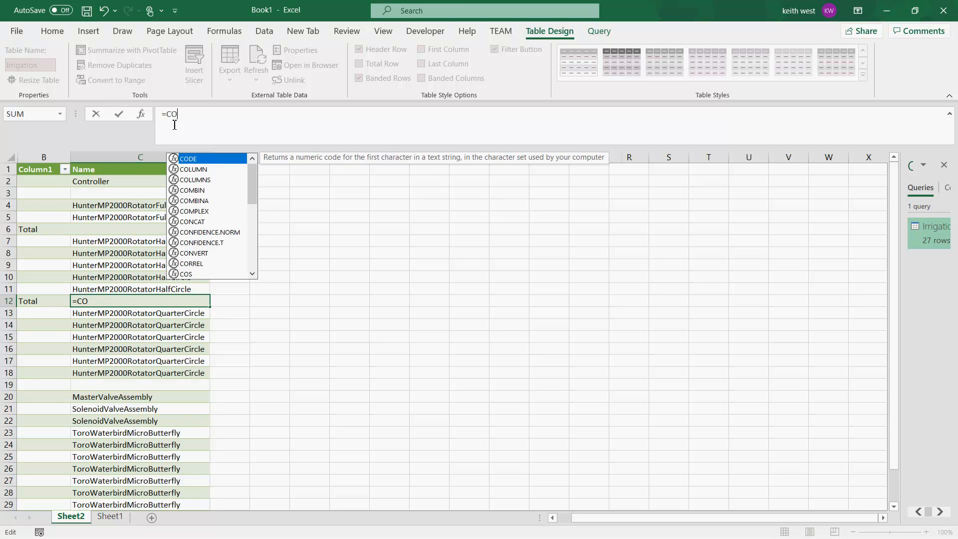
text(UNTIF)
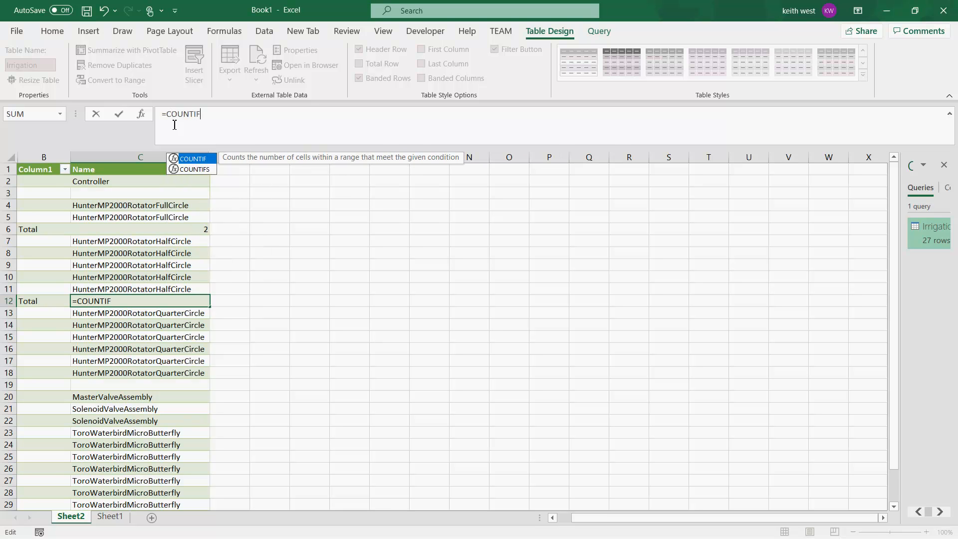
text(()
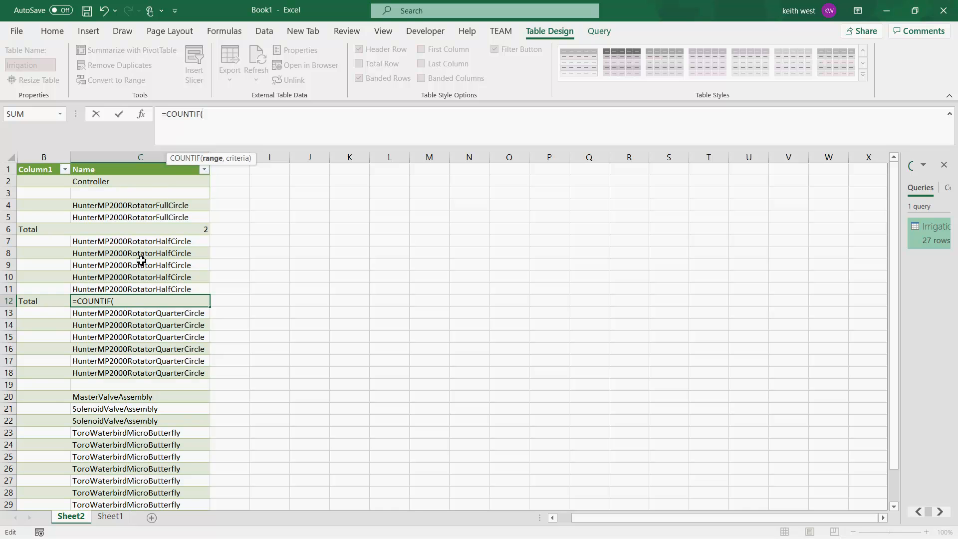
click(137, 291)
drag(137, 290, 136, 243)
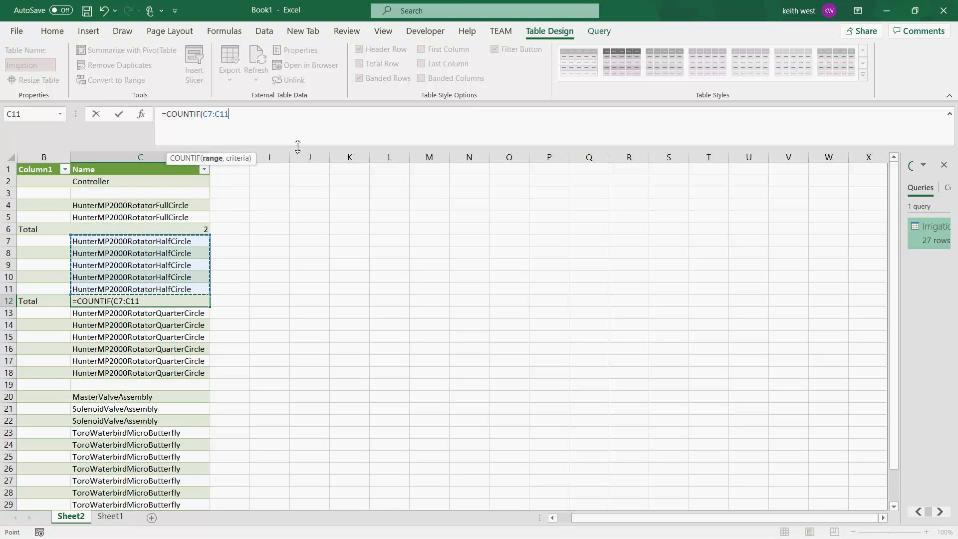
text(,)
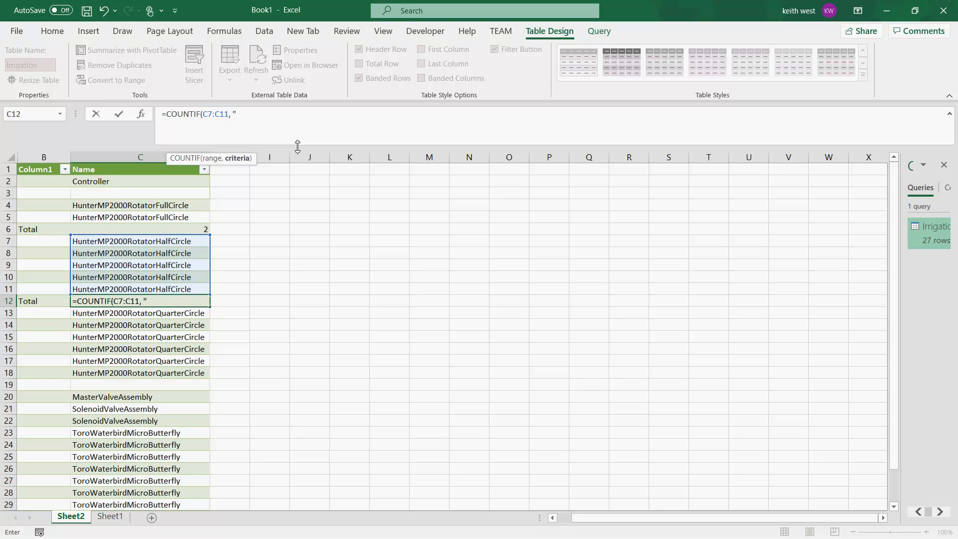
text( "*"))
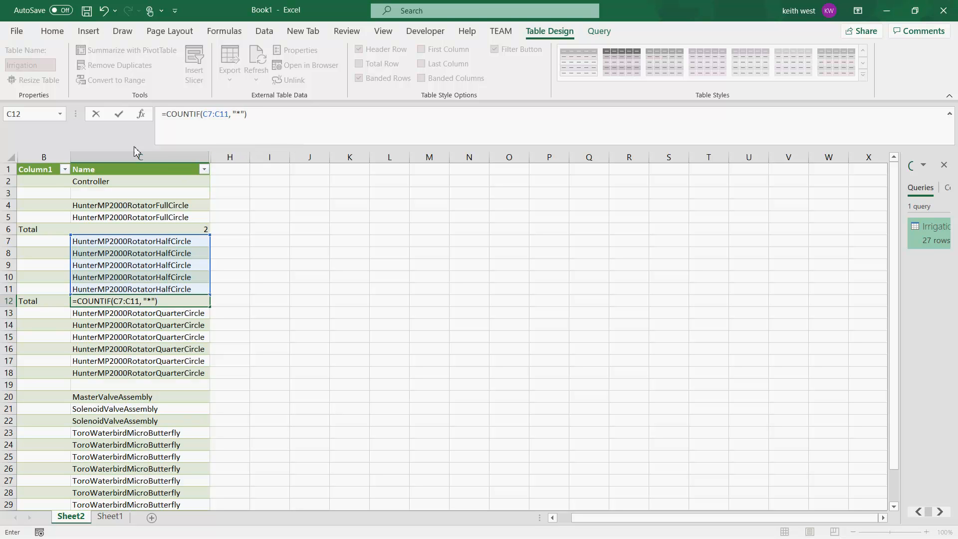
click(120, 115)
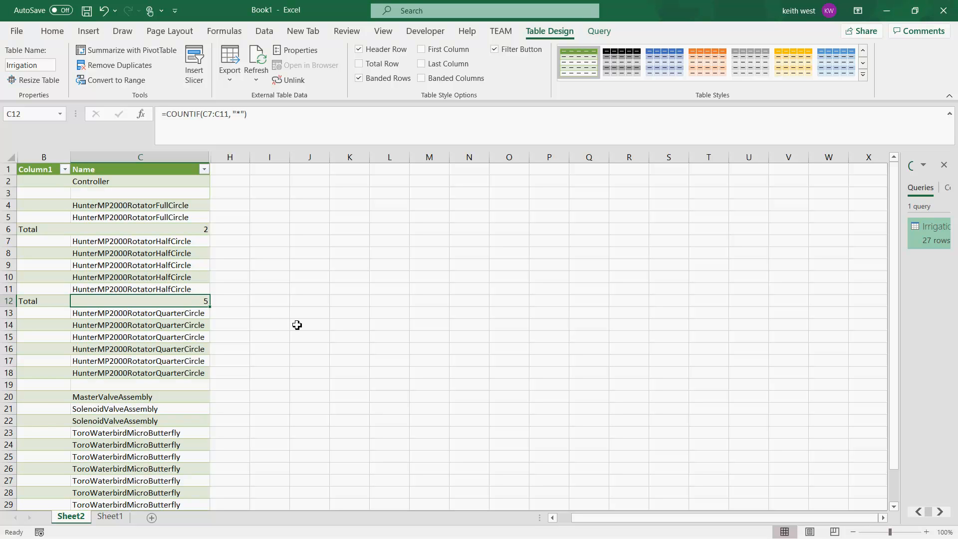
click(253, 115)
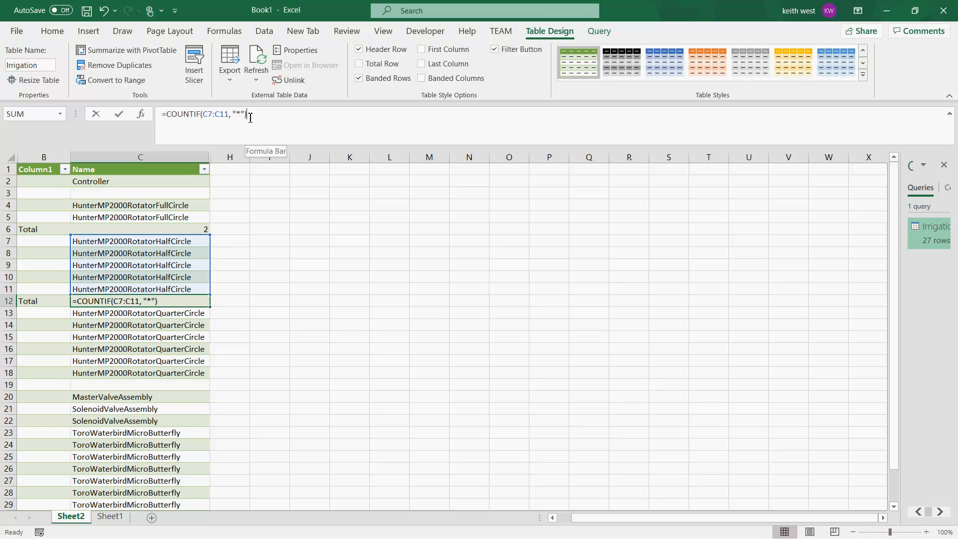
drag(246, 115, 167, 115)
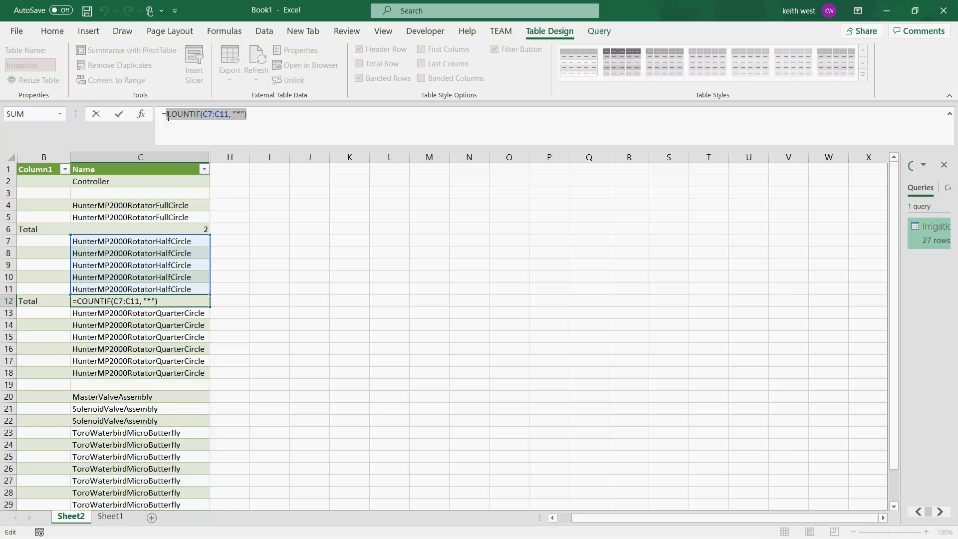
click(153, 386)
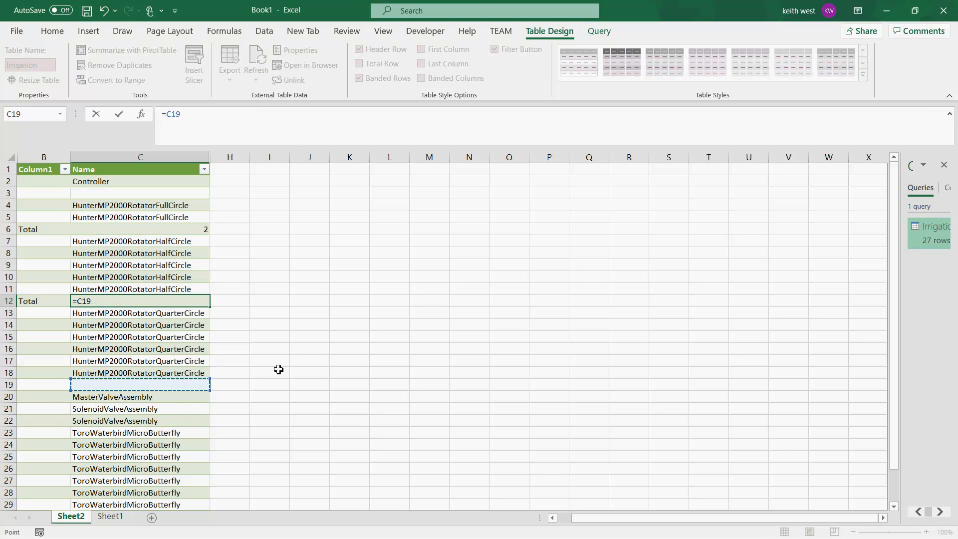
key(Escape)
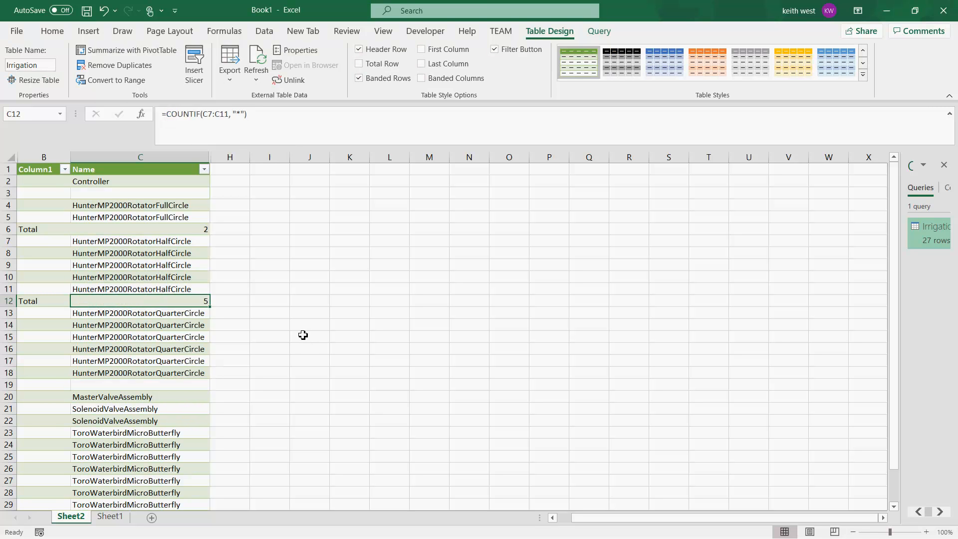